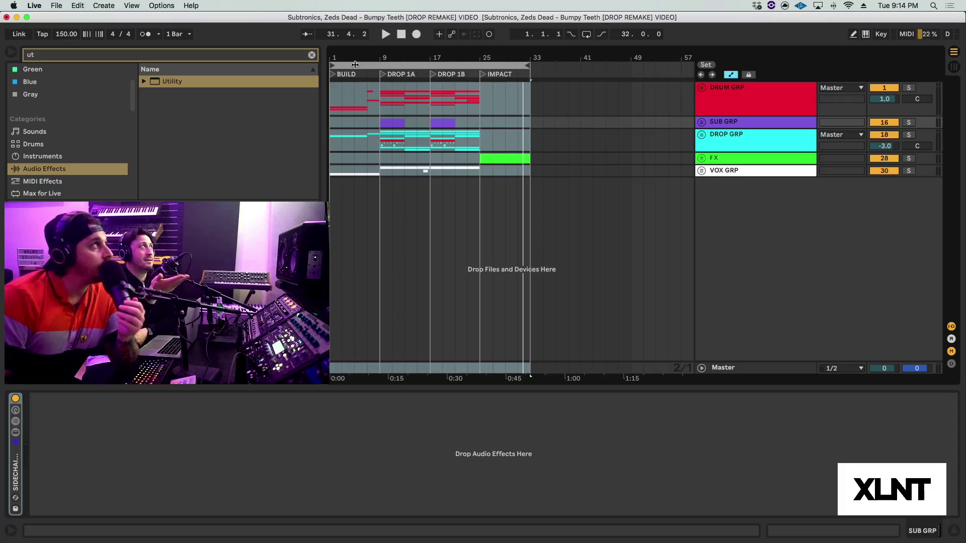
# Unfold the DROP GRP group and play the start of DROP 1A from bar 9.
pyautogui.click(355, 65)
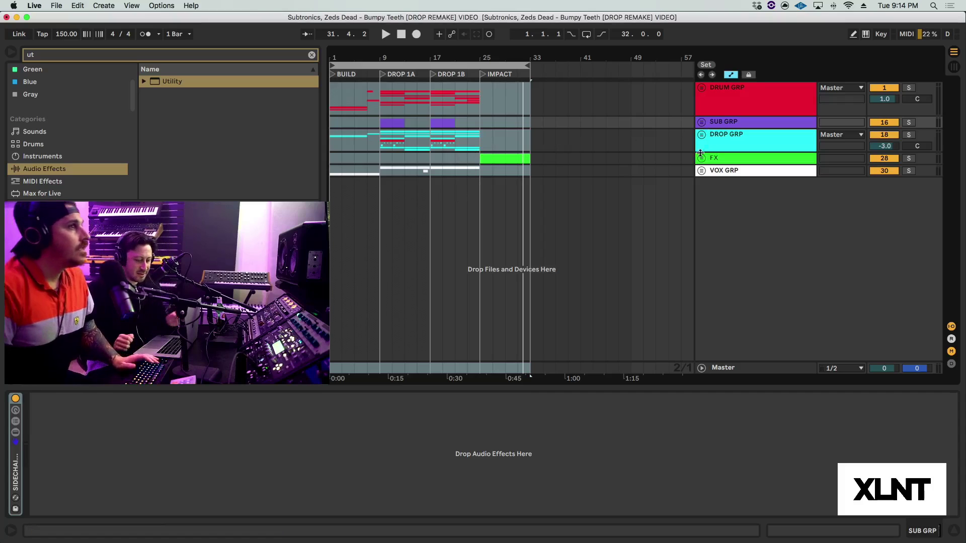
pyautogui.click(702, 134)
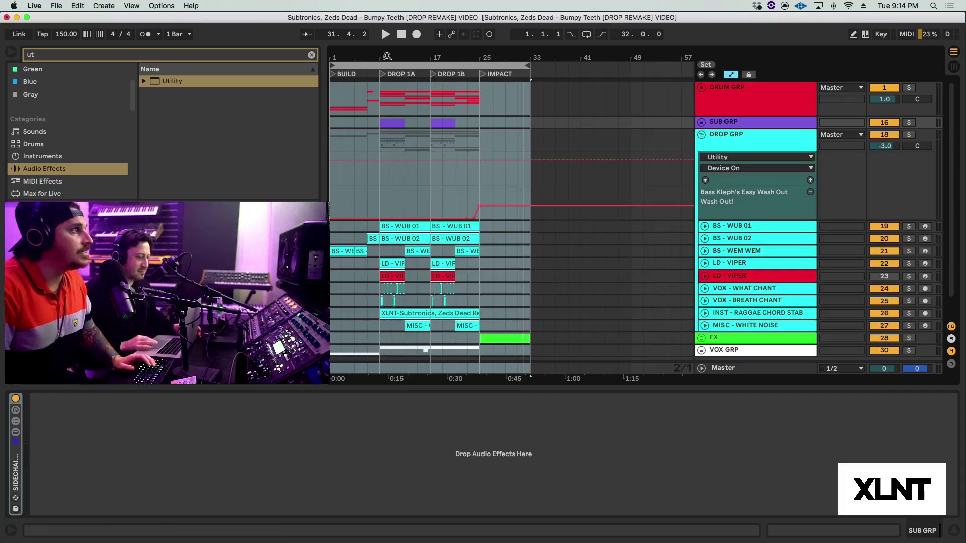
pyautogui.moveTo(364, 55); pyautogui.dragTo(436, 173)
pyautogui.click(386, 136)
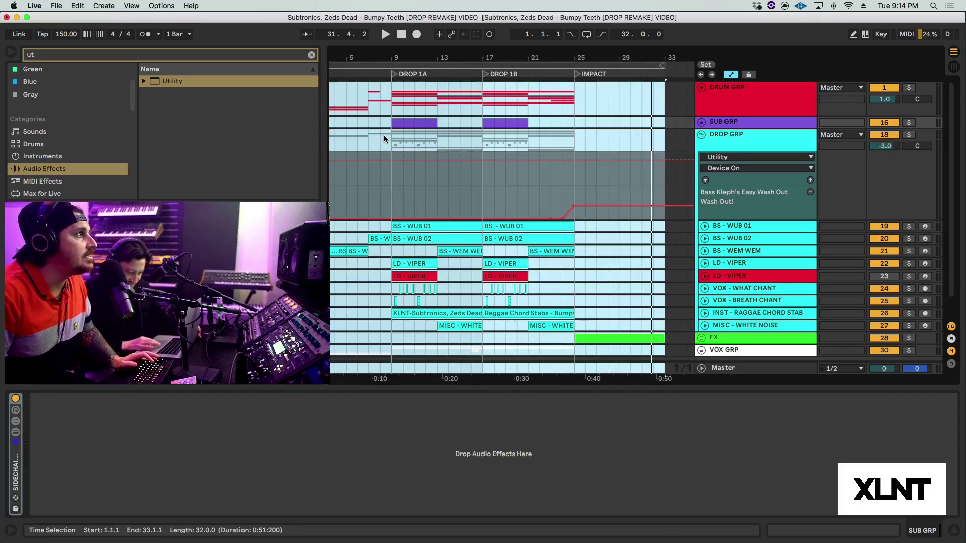
pyautogui.moveTo(390, 66); pyautogui.dragTo(432, 157)
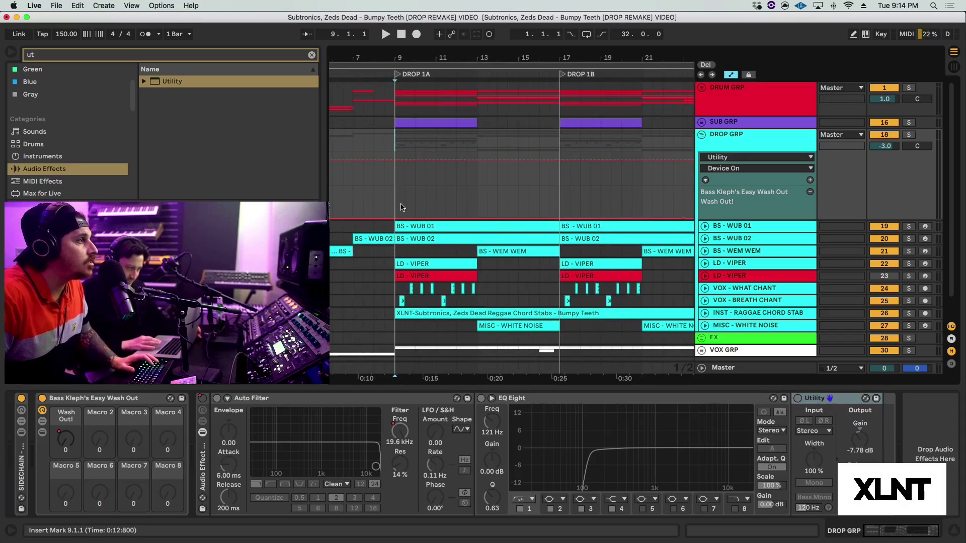
pyautogui.press('space')
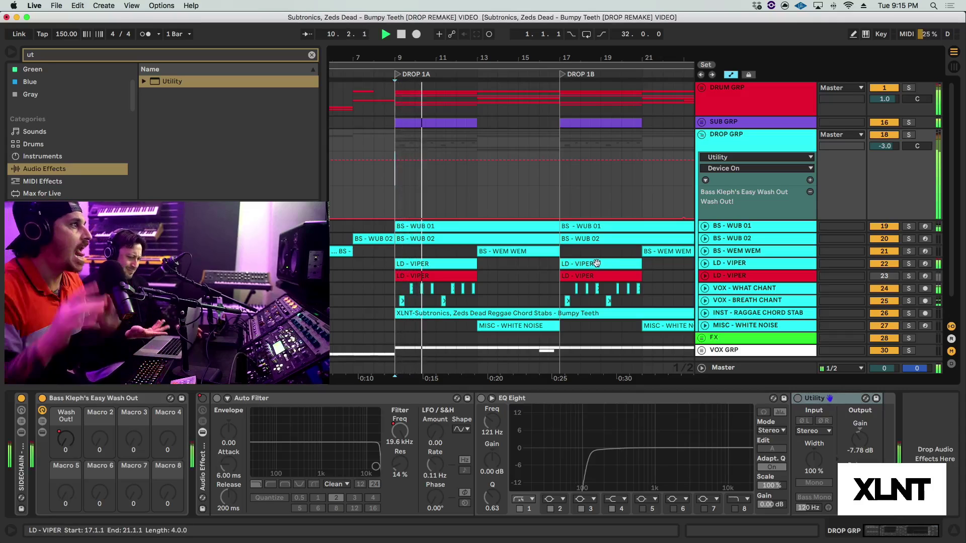
pyautogui.press('space')
# Expand the cyan LD - VIPER track to see its devices and audition the drop from the first BS - WUB 01 clip.
pyautogui.click(705, 263)
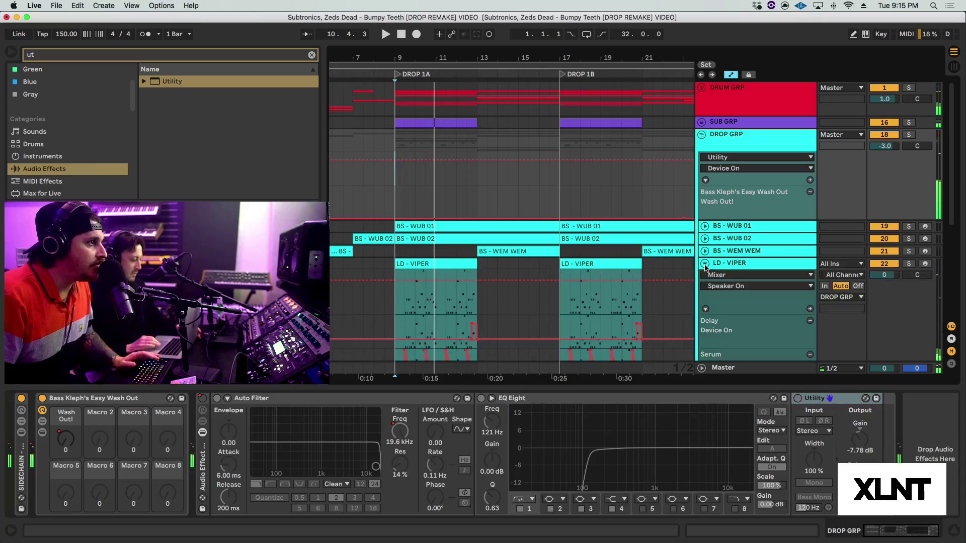
pyautogui.click(724, 268)
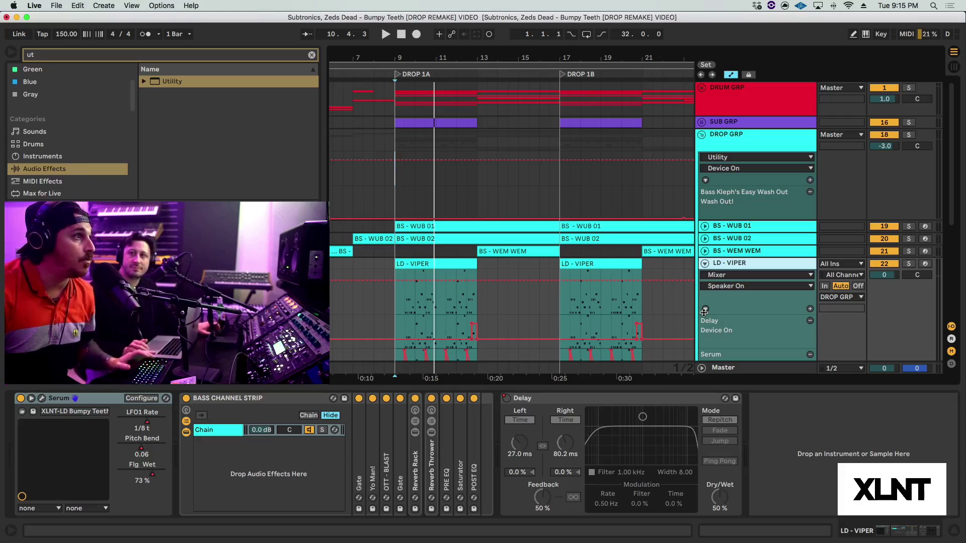
pyautogui.click(434, 224)
pyautogui.press('space')
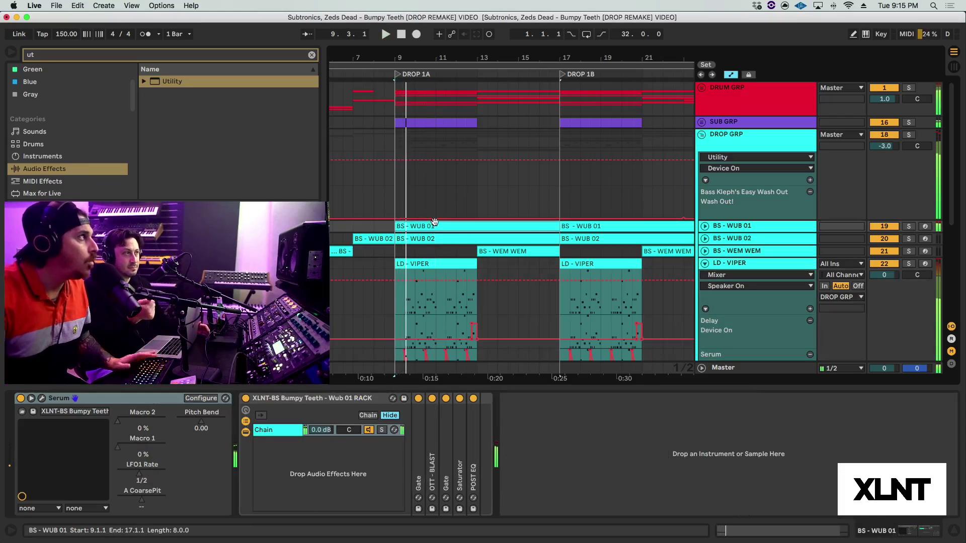
pyautogui.press('space')
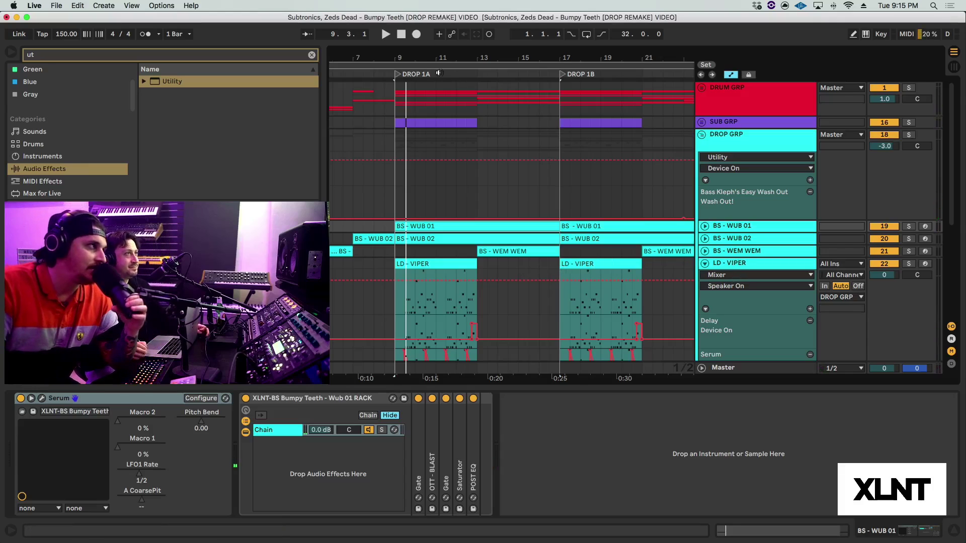
# Listen to the opening of DROP 1A, first from bar 9 and again from 9.3.1 where the LD - VIPER notes begin.
pyautogui.moveTo(405, 55); pyautogui.dragTo(437, 118)
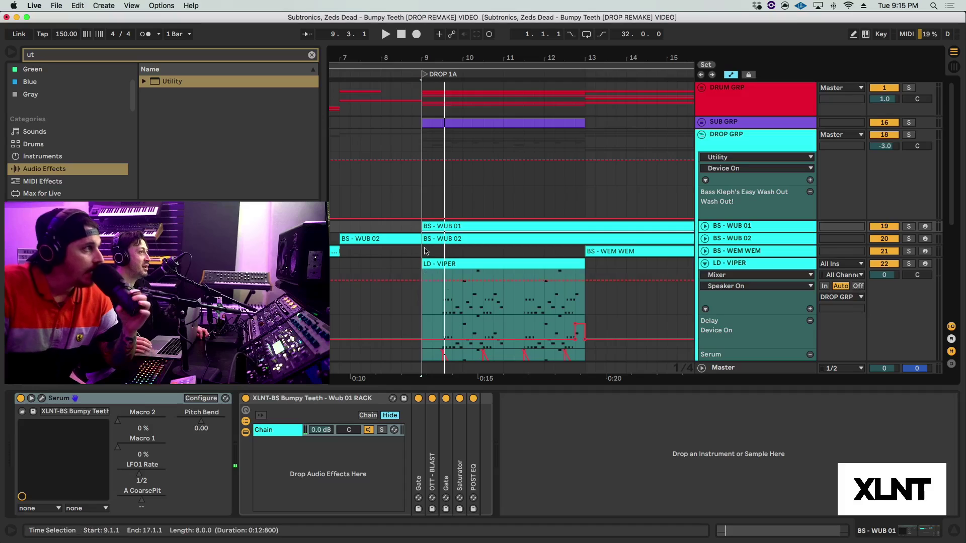
pyautogui.press('space')
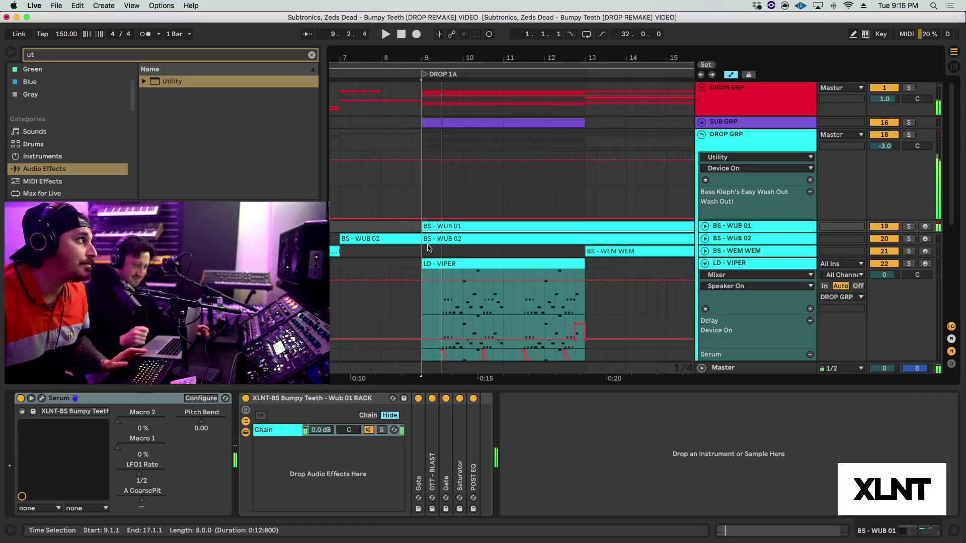
pyautogui.press('space')
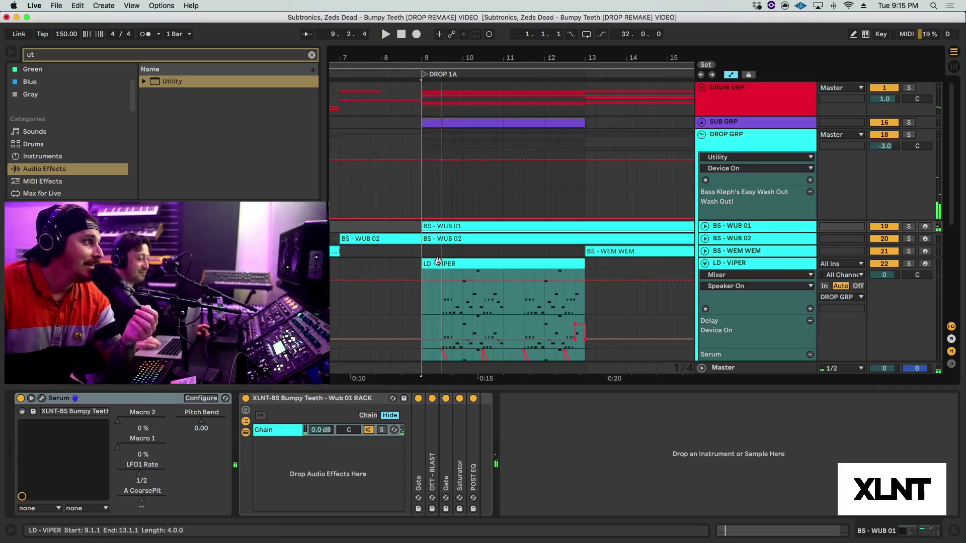
pyautogui.click(442, 299)
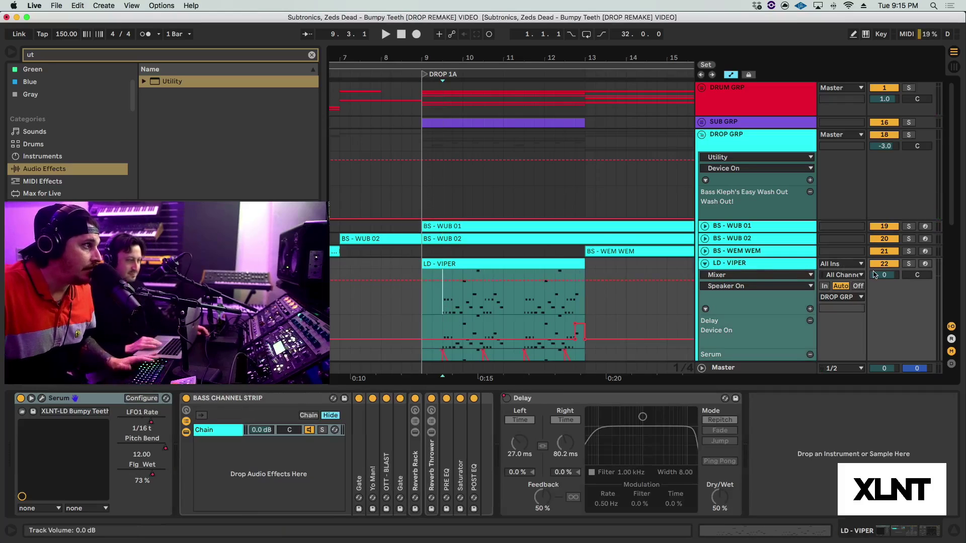
pyautogui.press('space')
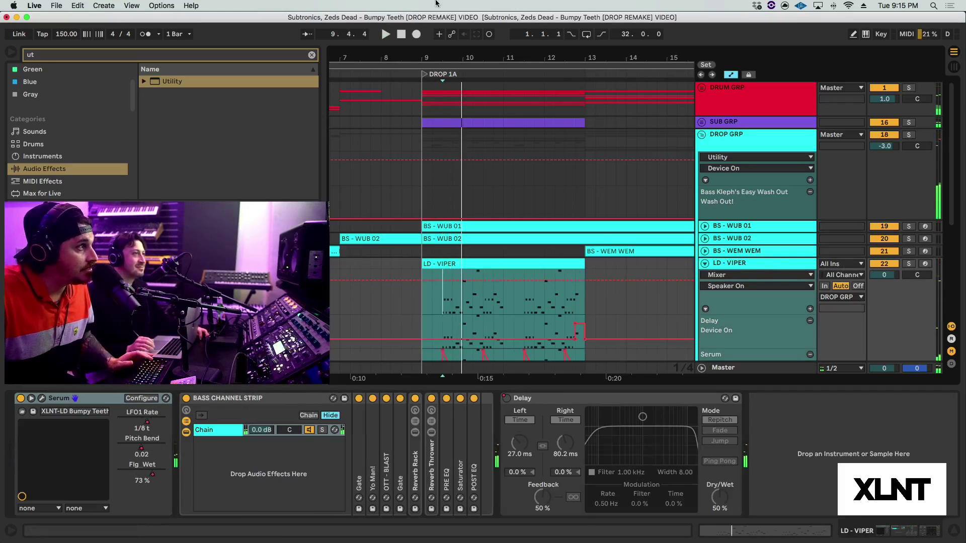
# Hide the automation lanes and open the MIDI notes of the cyan LD - VIPER clip in DROP 1A.
pyautogui.scroll(2, 502, 108)
pyautogui.scroll(-5, 501, 107)
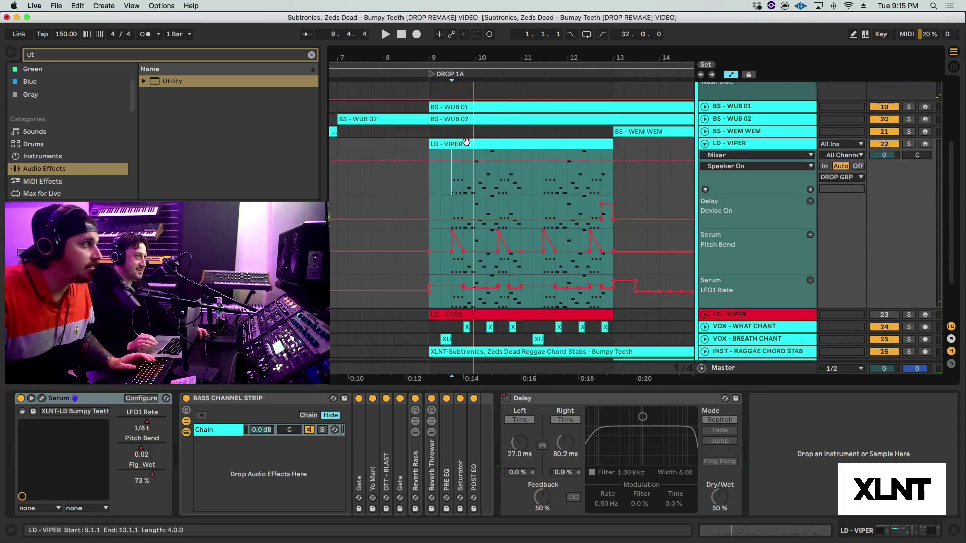
pyautogui.click(769, 146)
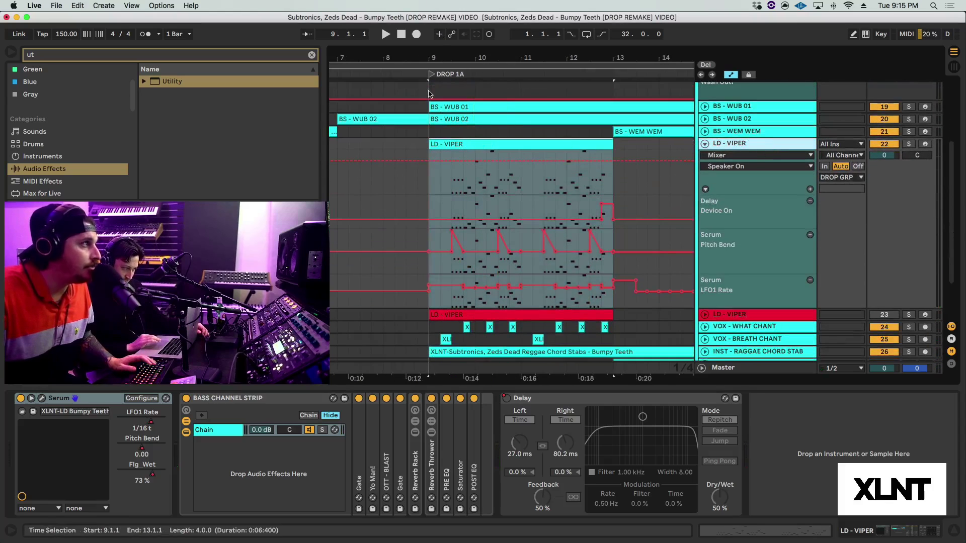
pyautogui.scroll(3, 455, 201)
pyautogui.click(448, 156)
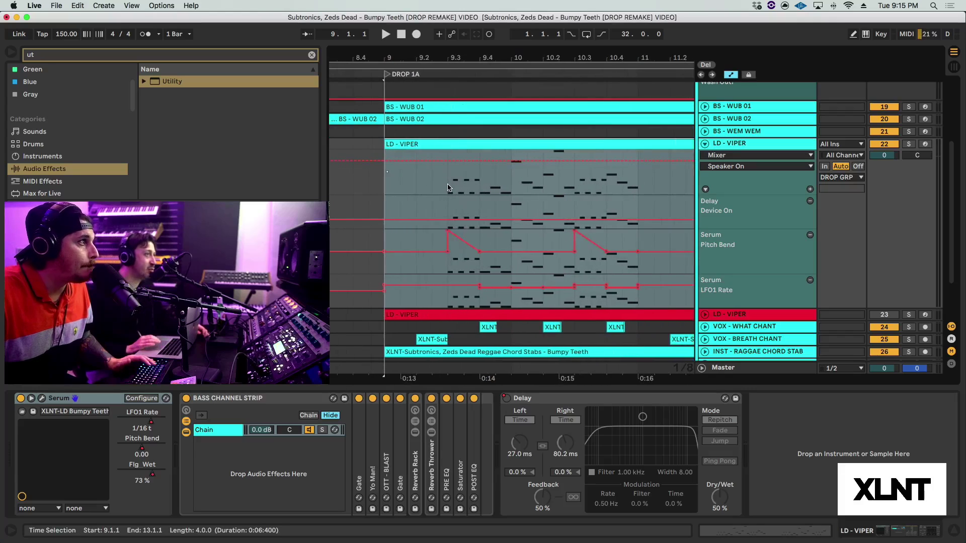
pyautogui.press('a')
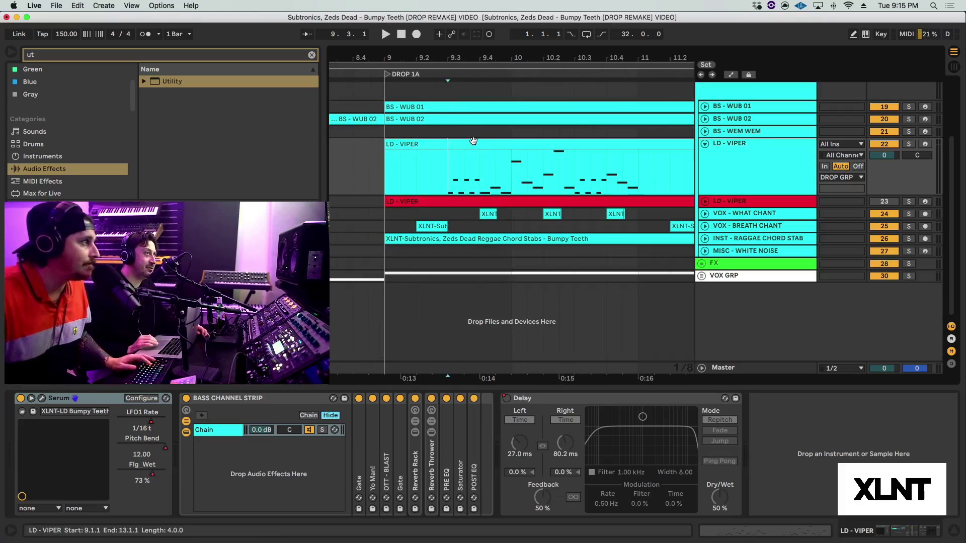
pyautogui.doubleClick(473, 143)
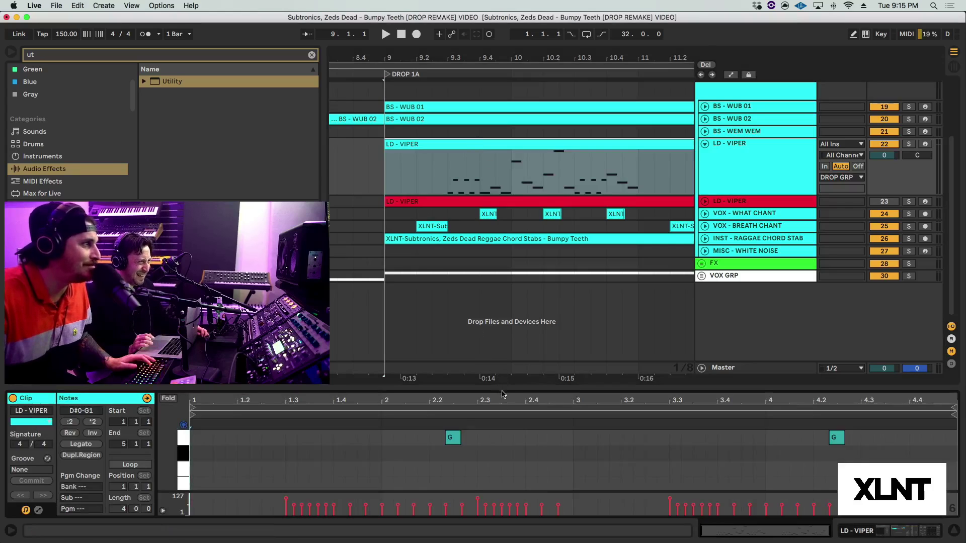
pyautogui.scroll(8, 494, 440)
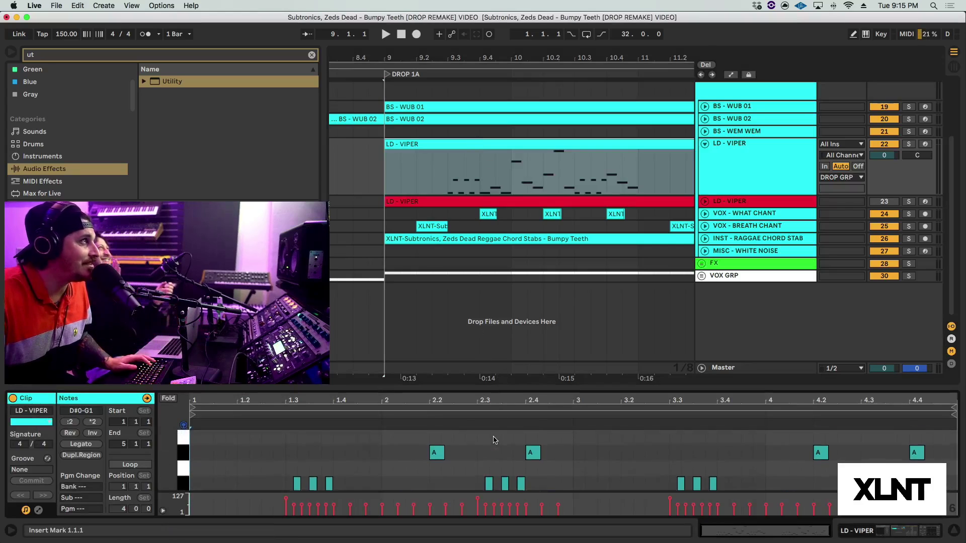
# Play DROP 1A from bar 9 to follow the LD - VIPER melody against its notes.
pyautogui.press('space')
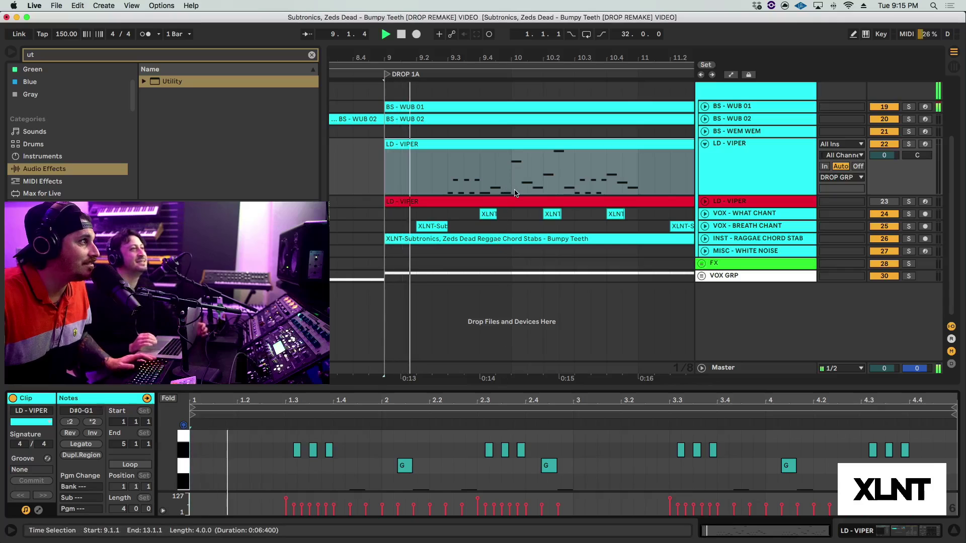
pyautogui.scroll(1, 580, 171)
pyautogui.click(579, 170)
pyautogui.scroll(5, 579, 171)
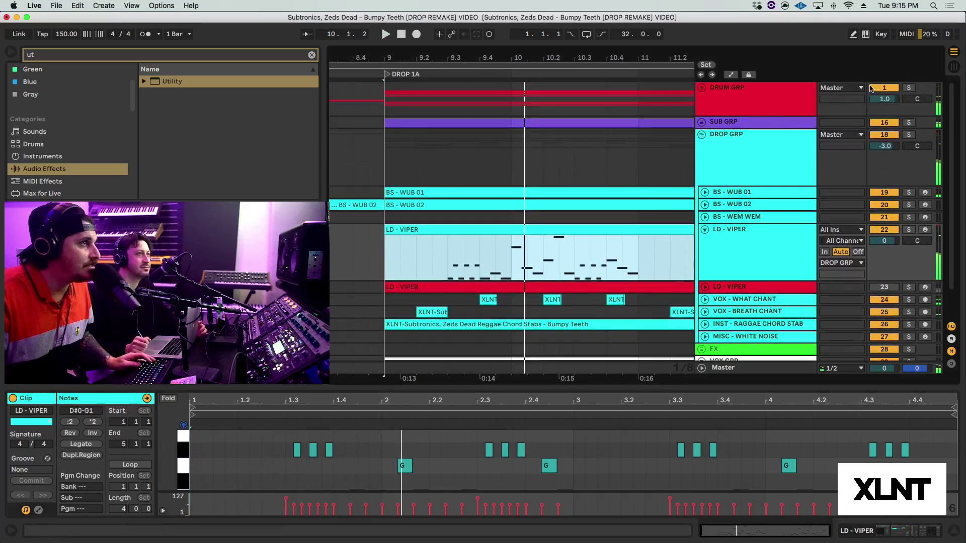
# Solo DRUM GRP, add SUB GRP to the solo, and play DROP 1A from bar 9 with only these two groups.
pyautogui.click(908, 122)
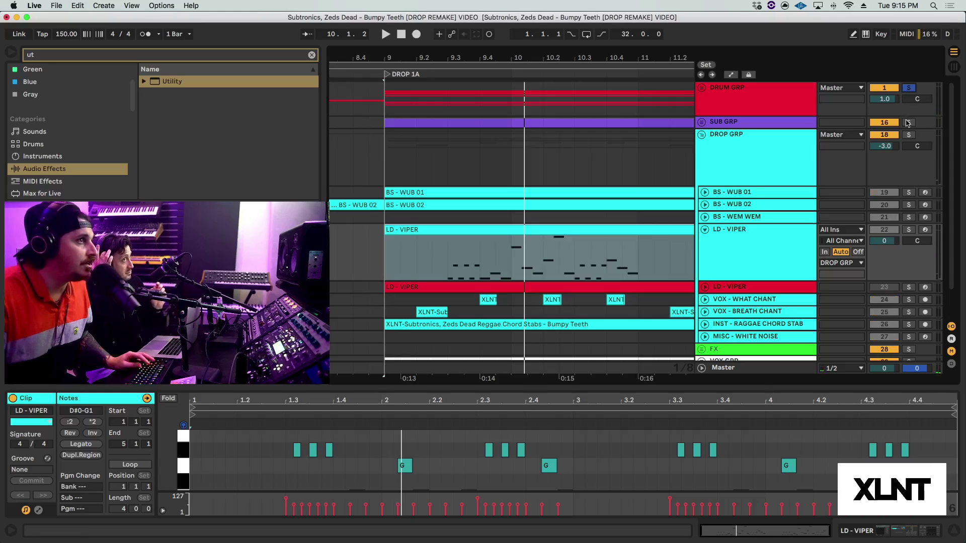
pyautogui.press('space')
pyautogui.click(908, 89)
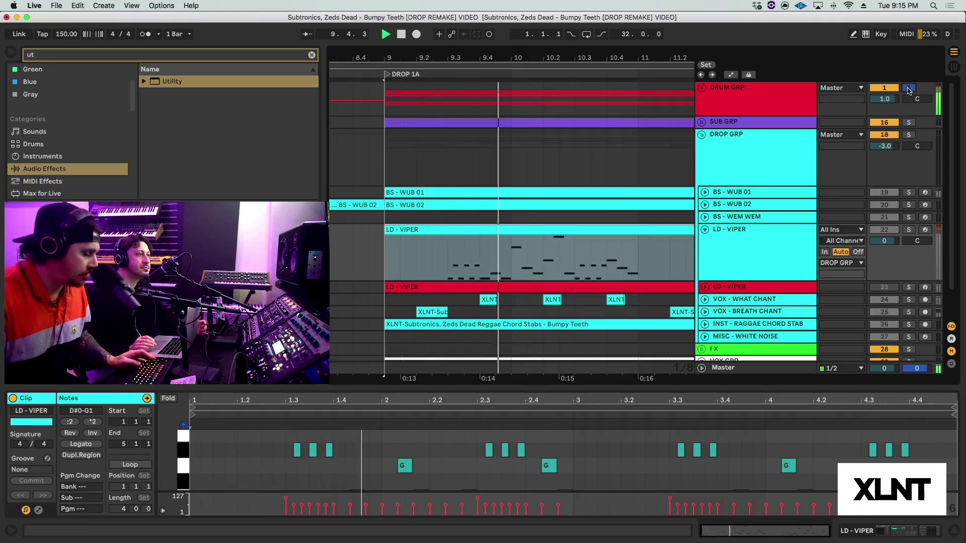
pyautogui.keyDown('super'); pyautogui.click(908, 122); pyautogui.keyUp('super')
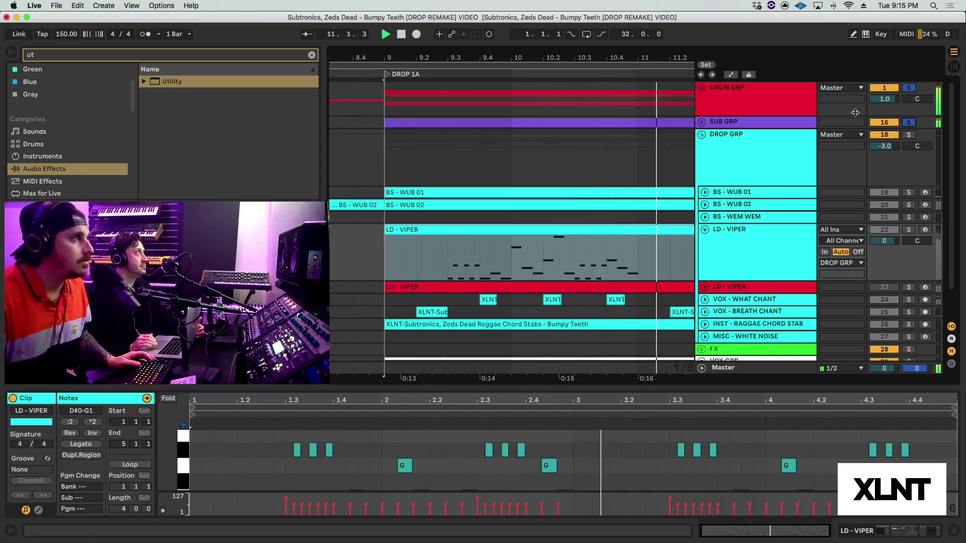
pyautogui.press('-')
pyautogui.press('-')
pyautogui.click(648, 158)
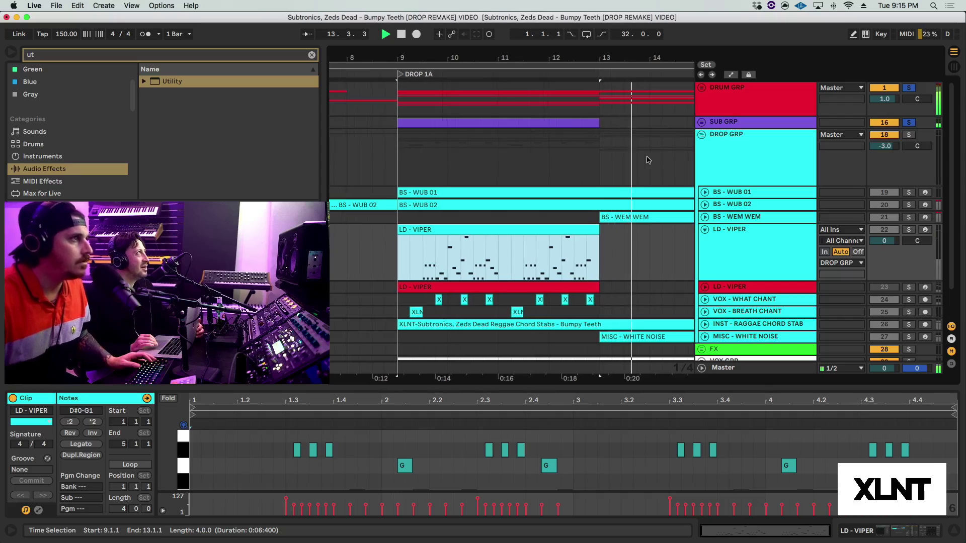
pyautogui.press('-')
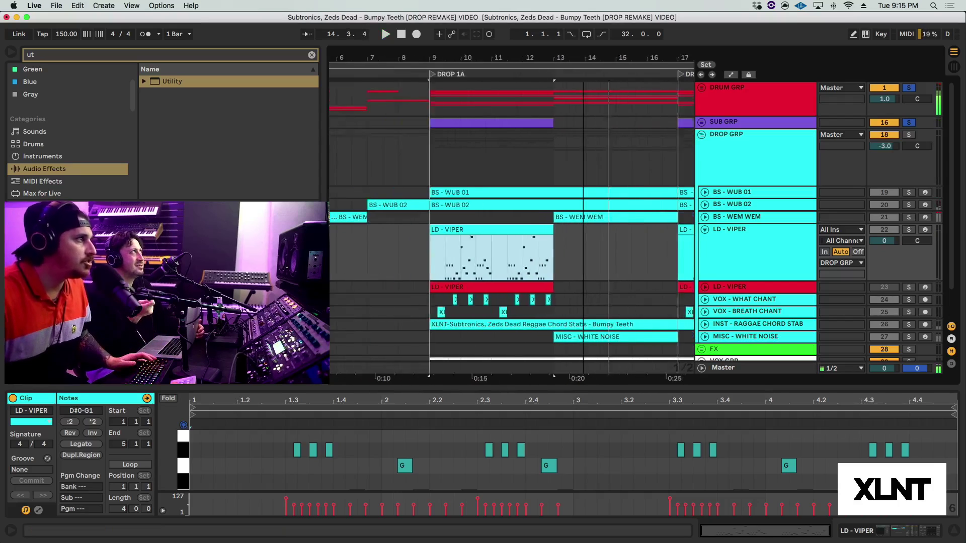
# Clear the drum and sub group solos and activate the red LD - VIPER track in place of the cyan one.
pyautogui.scroll(-3, 580, 204)
pyautogui.click(580, 204)
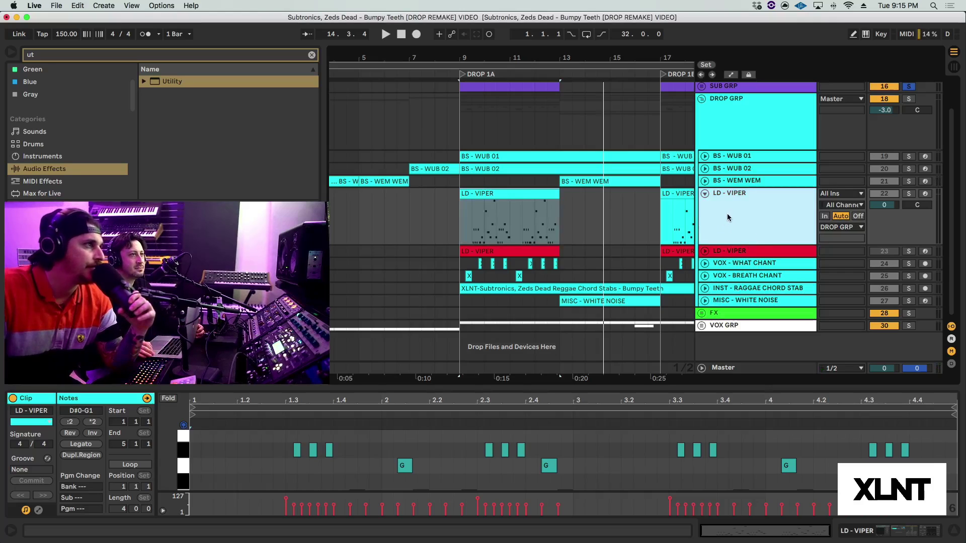
pyautogui.keyDown('shift'); pyautogui.click(714, 250); pyautogui.keyUp('shift')
pyautogui.click(705, 251)
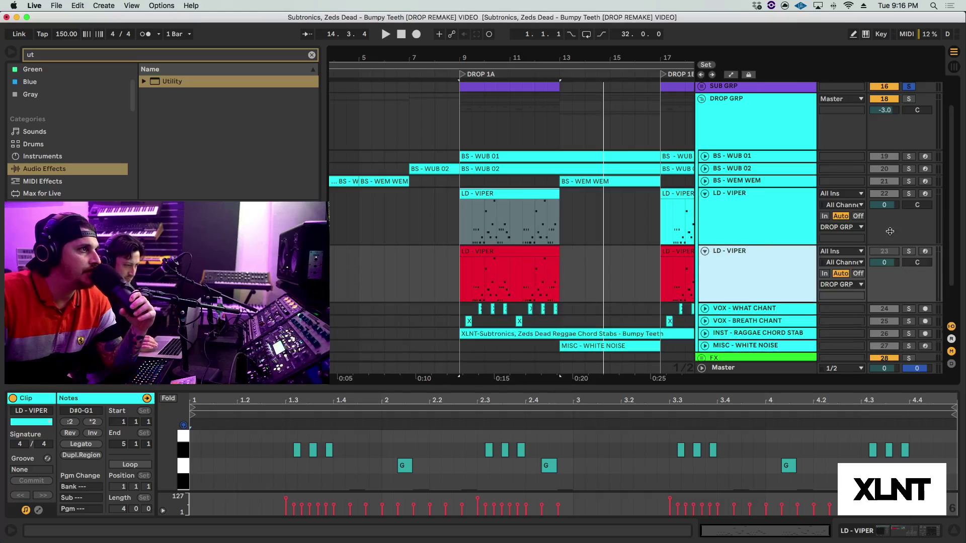
pyautogui.click(910, 87)
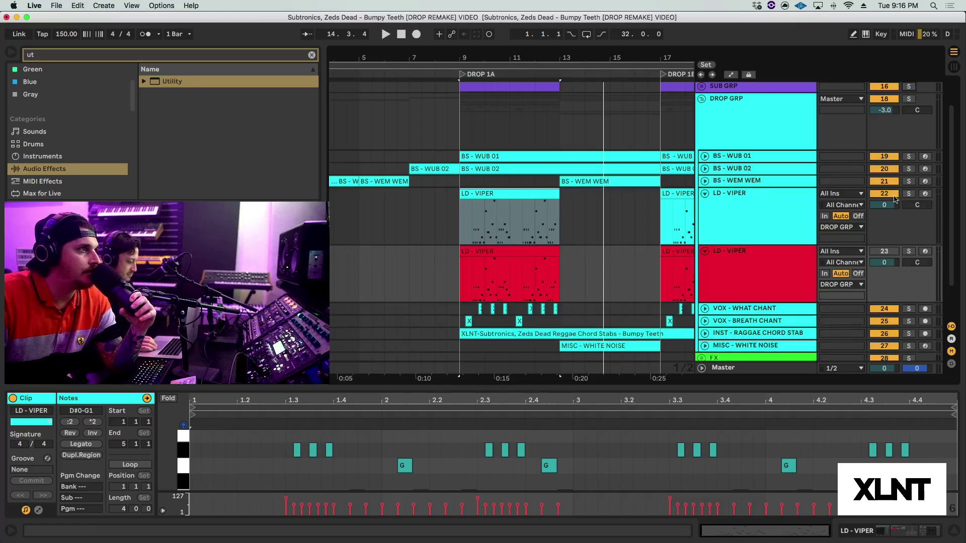
pyautogui.click(788, 275)
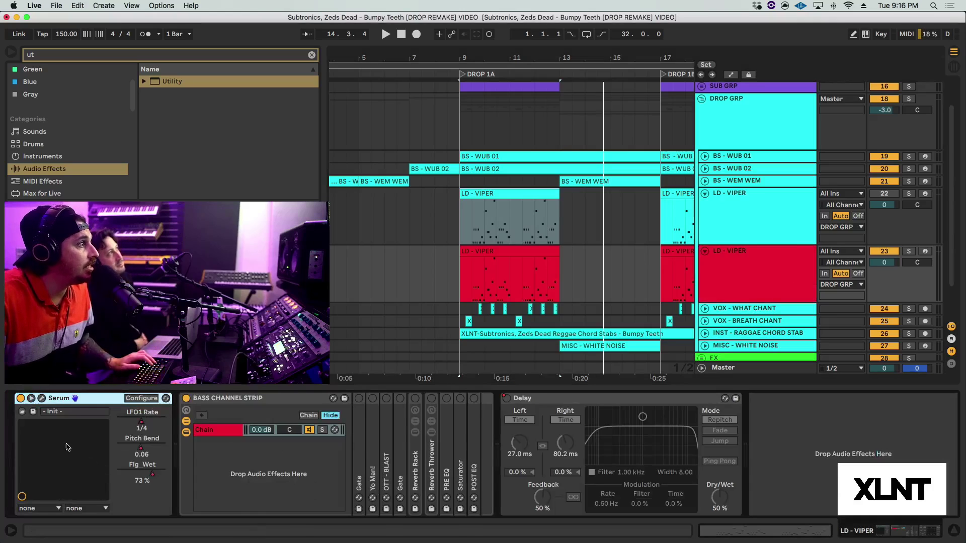
# Open the Serum window of the red LD - VIPER track and audition its Init patch within the drop.
pyautogui.click(42, 398)
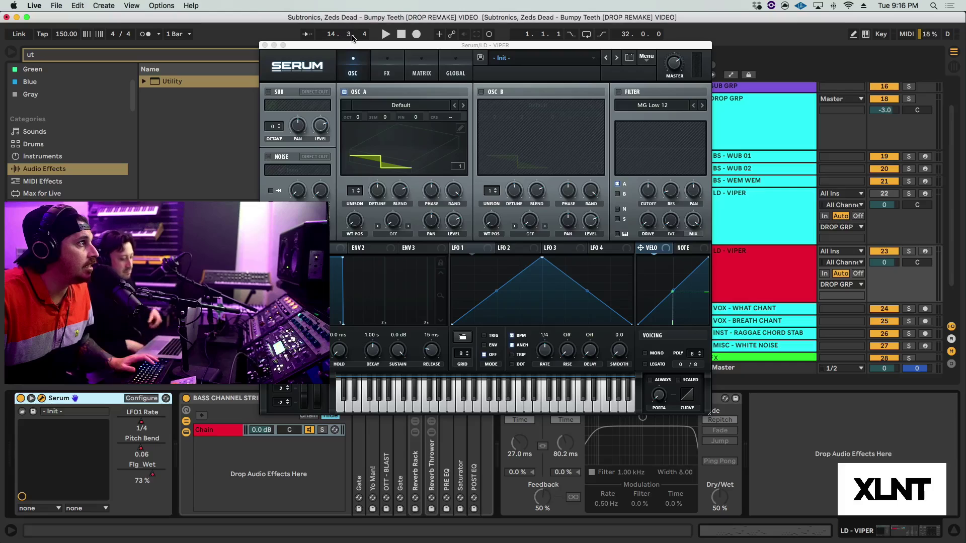
pyautogui.moveTo(355, 45); pyautogui.dragTo(505, 41)
pyautogui.press('space')
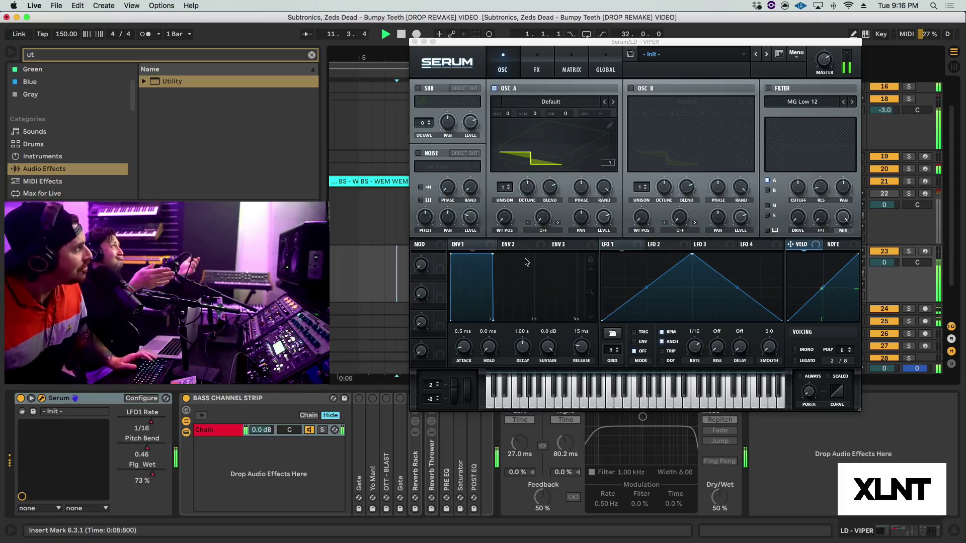
pyautogui.press('space')
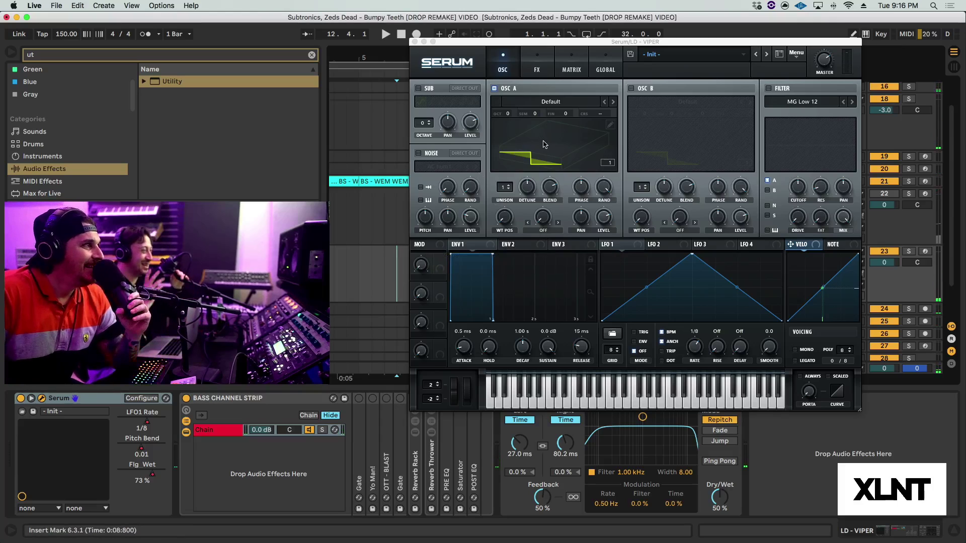
# Load the Analog wavetable PWM Juno in oscillator A, set its position to frame 112 and use 4 unison voices.
pyautogui.click(550, 102)
pyautogui.moveTo(554, 114)
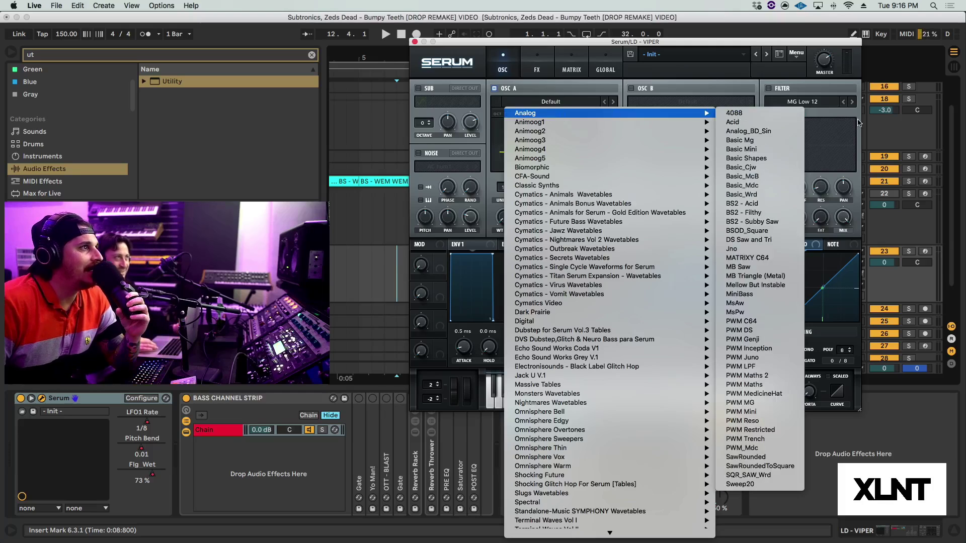
pyautogui.click(742, 358)
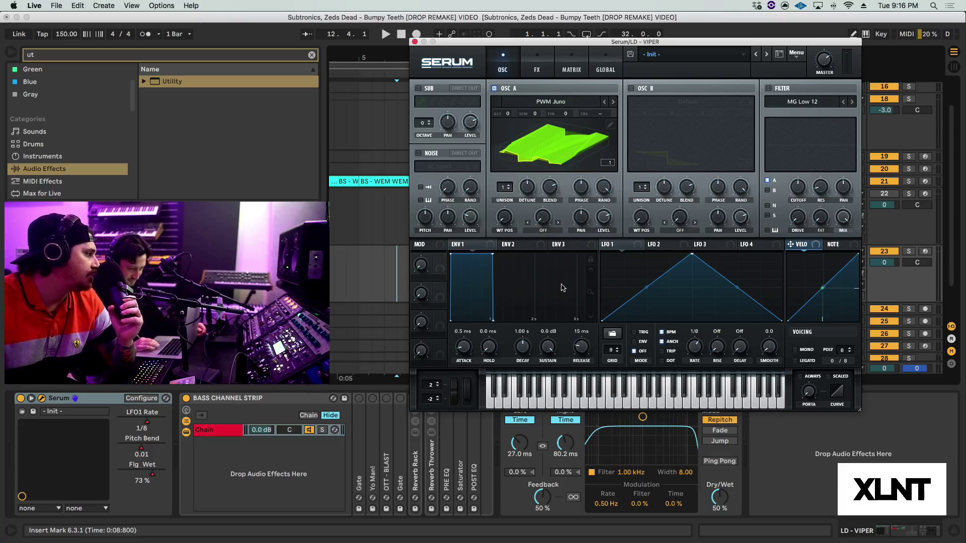
pyautogui.moveTo(505, 224); pyautogui.dragTo(529, 186)
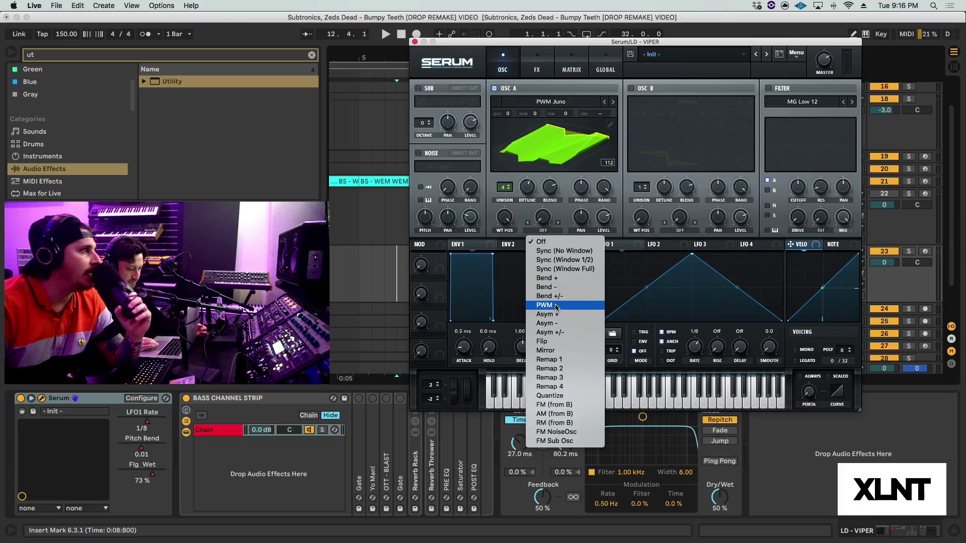
# Set oscillator A's warp mode to Asym + and adjust the warp amount against the 2D waveform display.
pyautogui.click(556, 315)
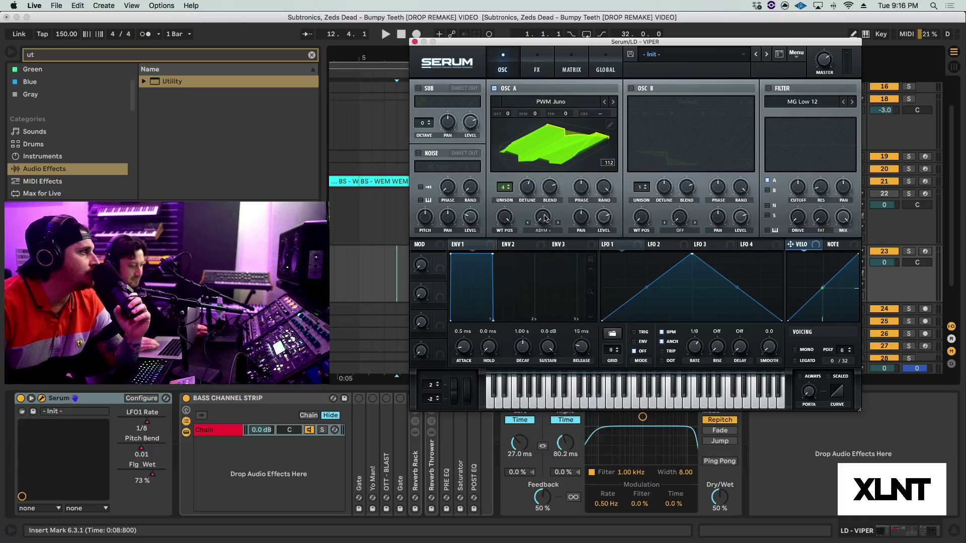
pyautogui.click(563, 163)
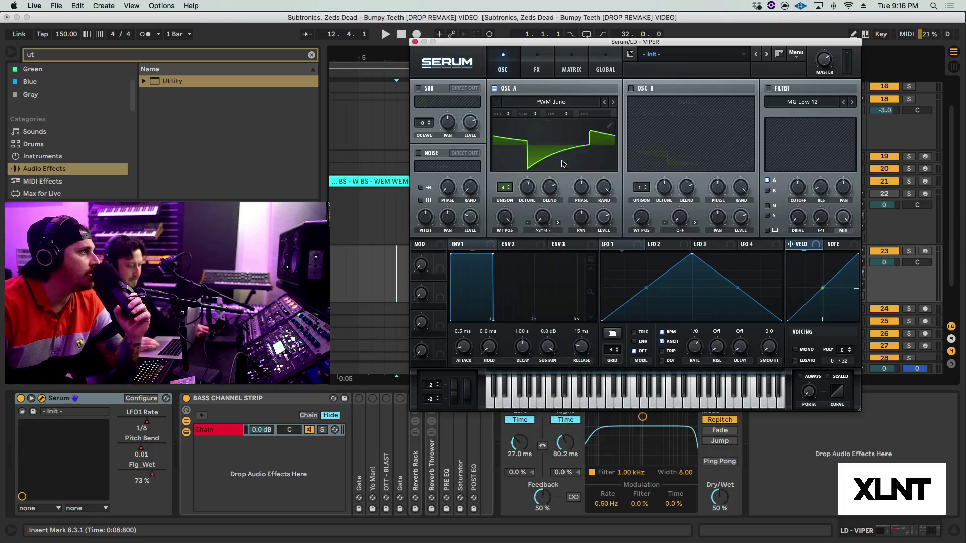
pyautogui.click(545, 220)
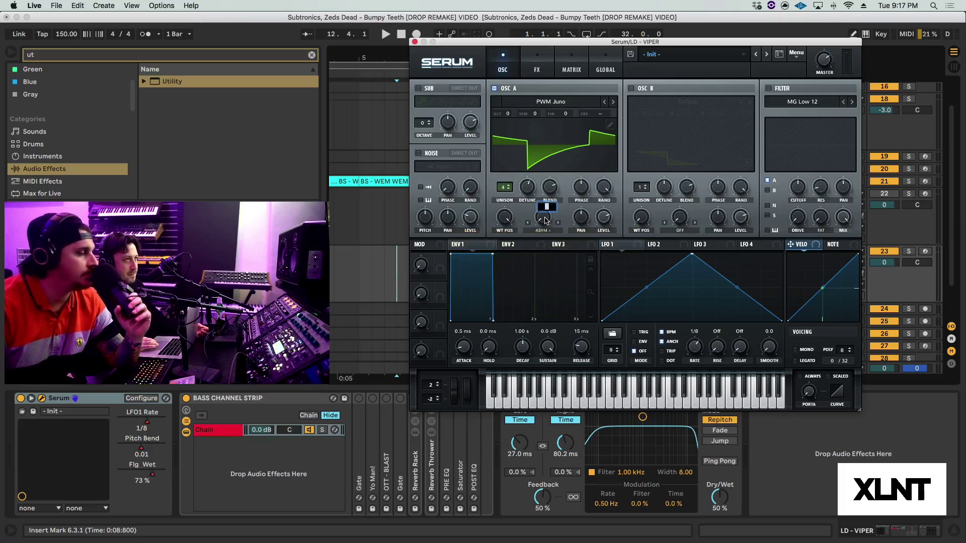
pyautogui.moveTo(544, 220); pyautogui.dragTo(543, 225)
pyautogui.click(556, 160)
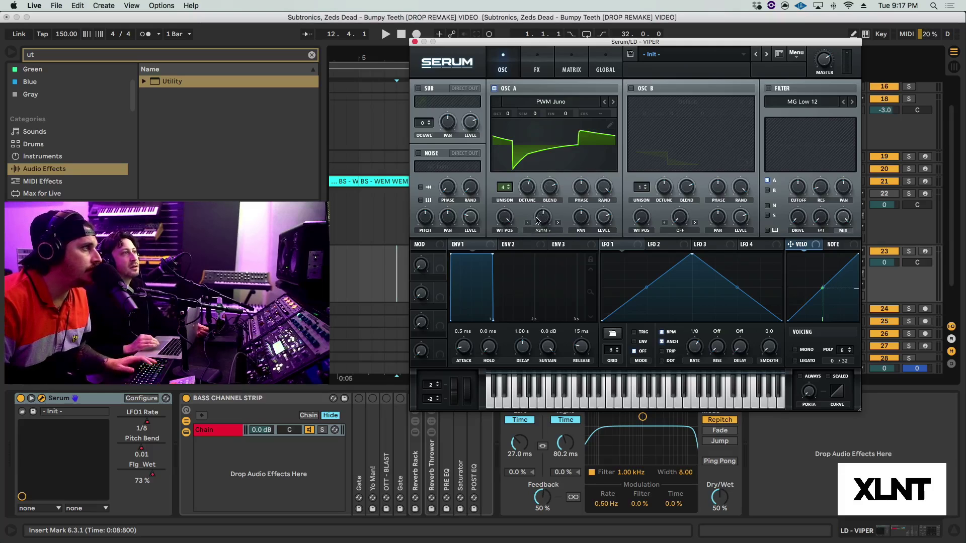
pyautogui.moveTo(542, 217)
pyautogui.mouseDown()
pyautogui.moveTo(541, 206)
pyautogui.moveTo(541, 227)
pyautogui.mouseUp()
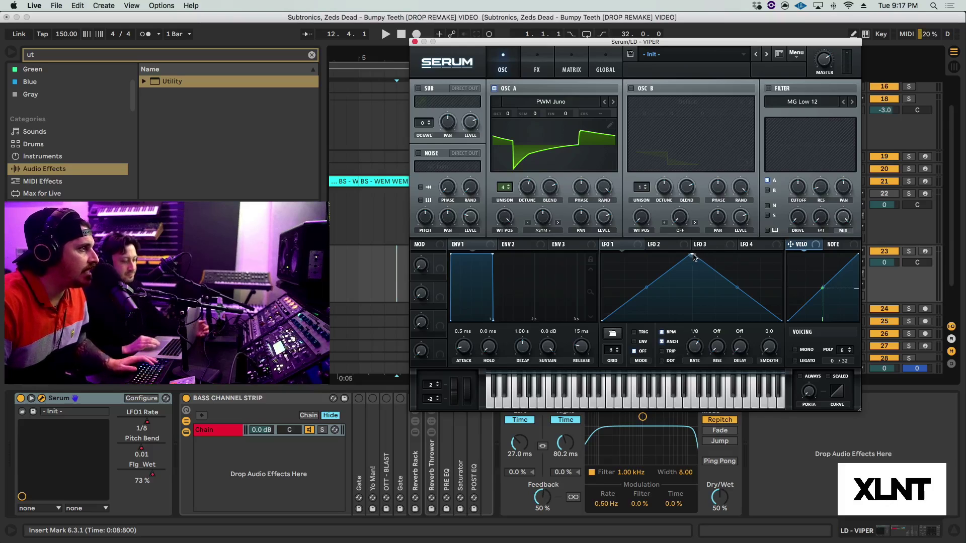
# Reshape LFO 1 into a downward ramp with its peak at the start, a short zero tail and an inward-bent decay curve.
pyautogui.moveTo(692, 256); pyautogui.dragTo(602, 254)
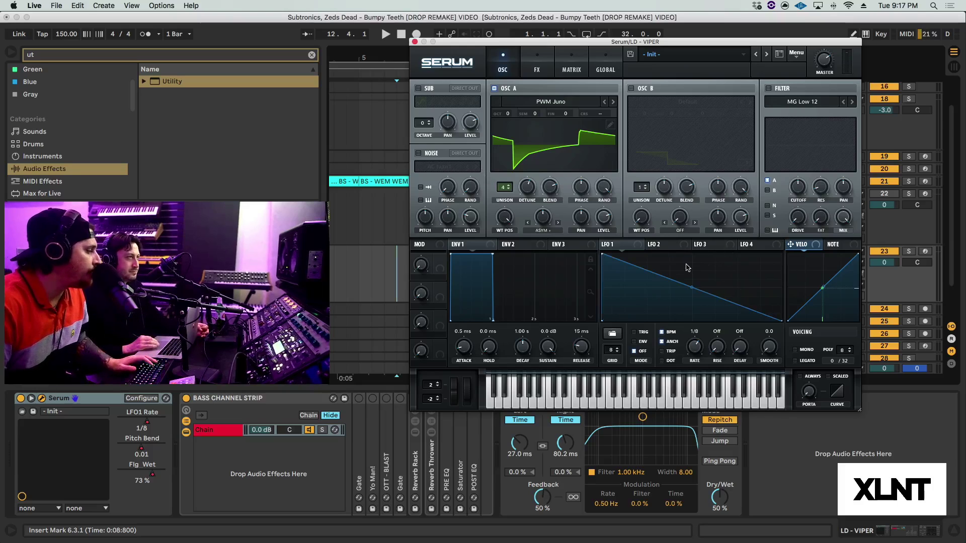
pyautogui.doubleClick(765, 320)
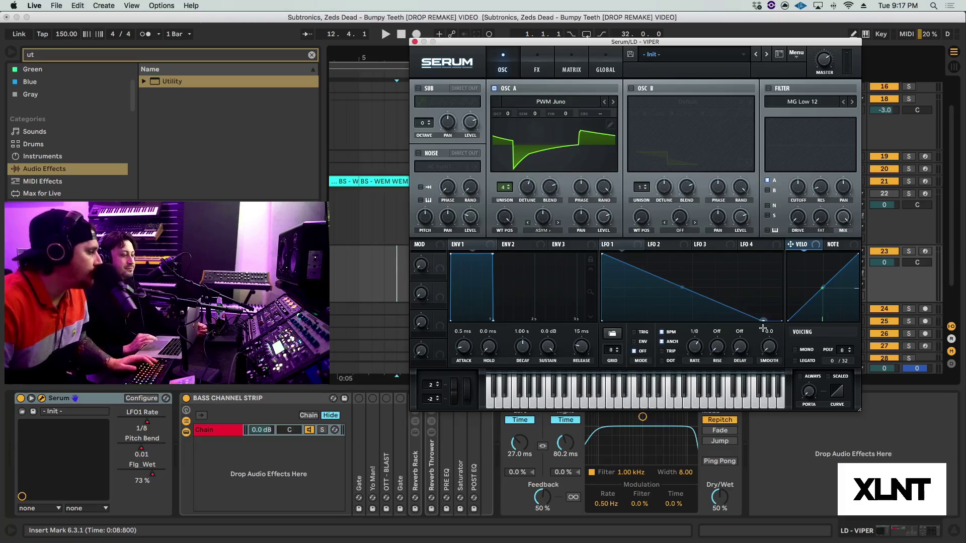
pyautogui.moveTo(762, 328); pyautogui.dragTo(773, 329)
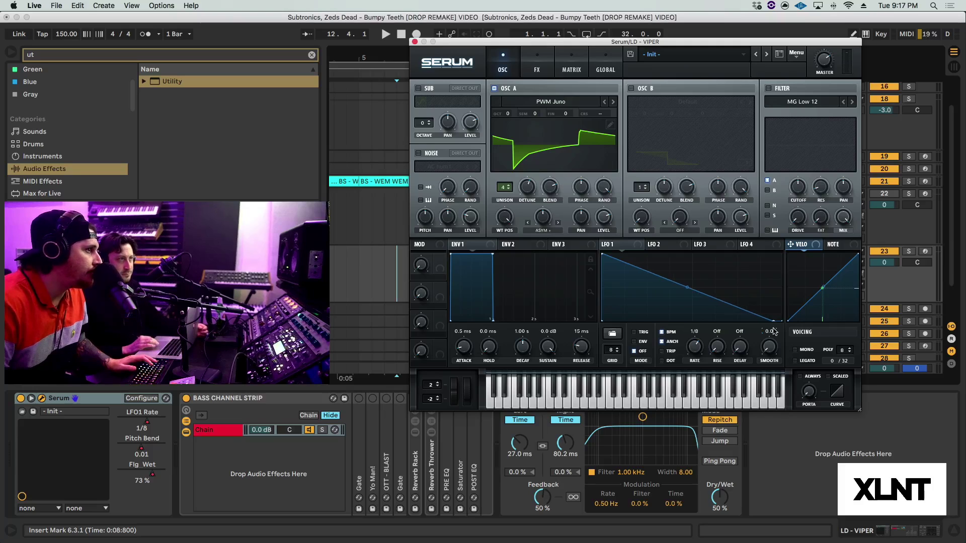
pyautogui.moveTo(687, 287); pyautogui.dragTo(684, 297)
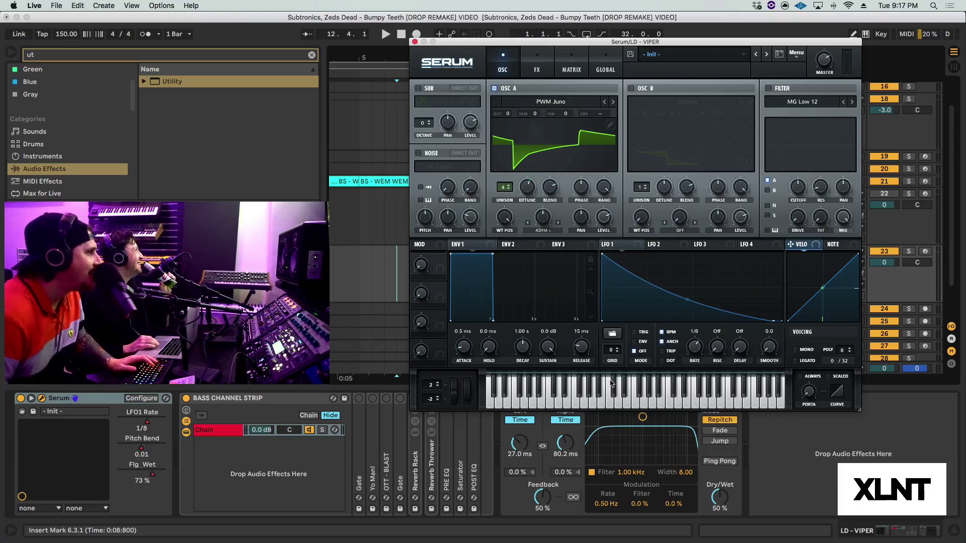
# Set LFO 1 to envelope mode with triplet timing and play the drop to check its rate.
pyautogui.click(649, 343)
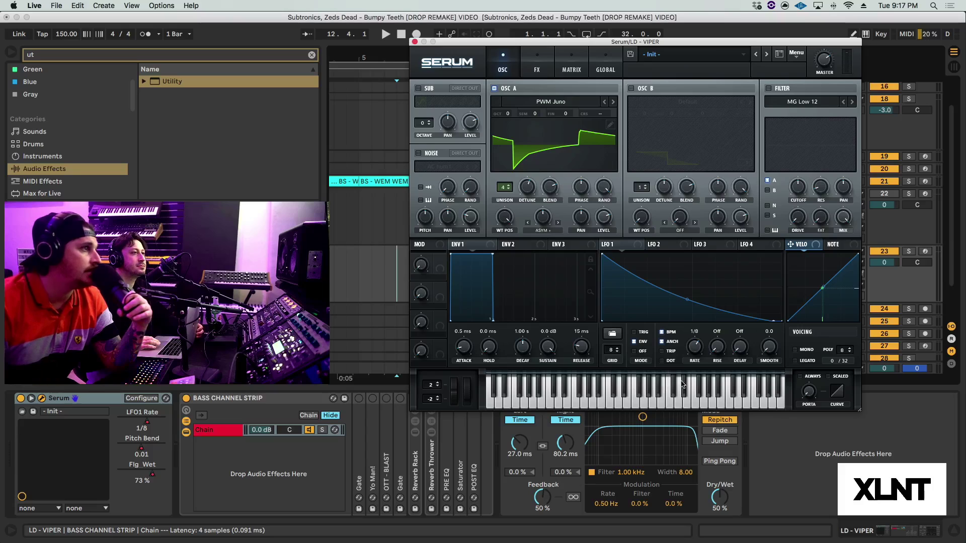
pyautogui.click(662, 351)
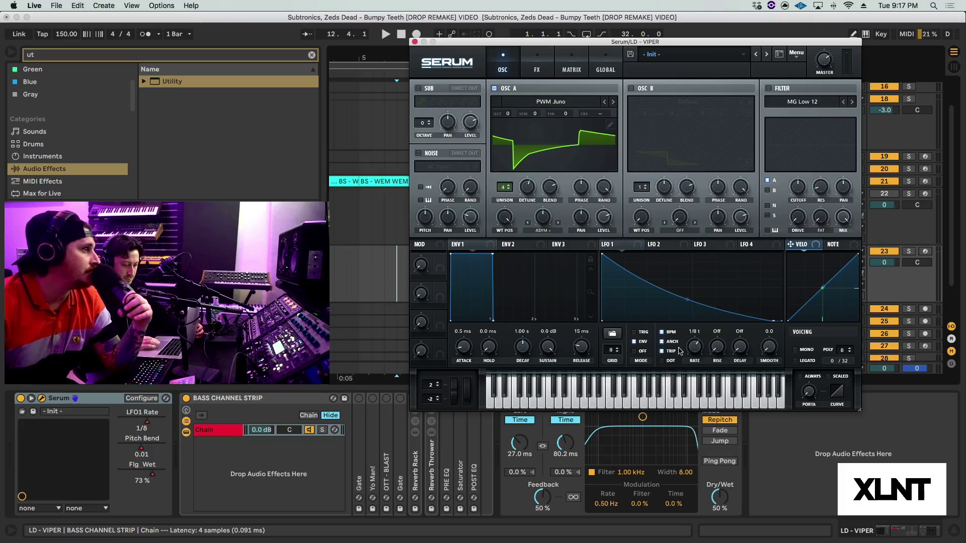
pyautogui.press('space')
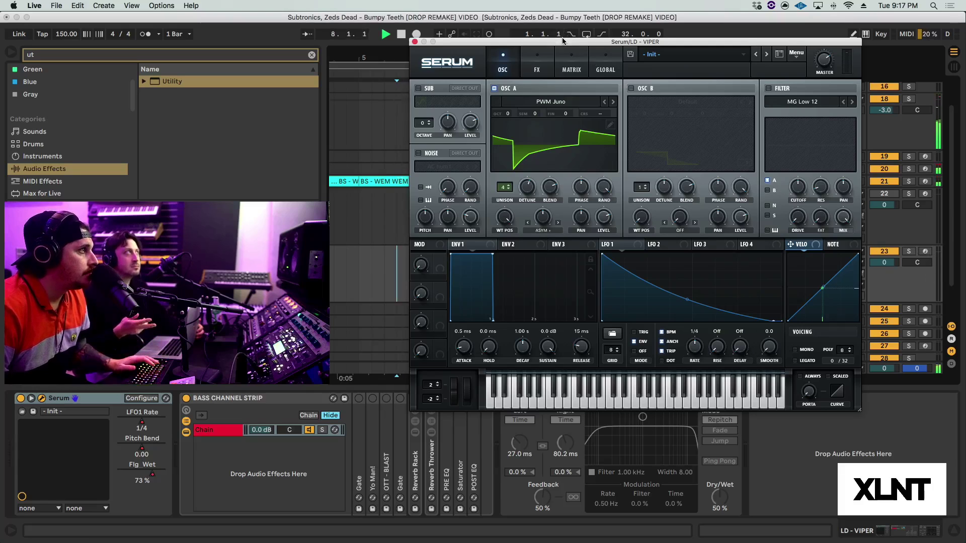
pyautogui.moveTo(562, 43); pyautogui.dragTo(526, 33)
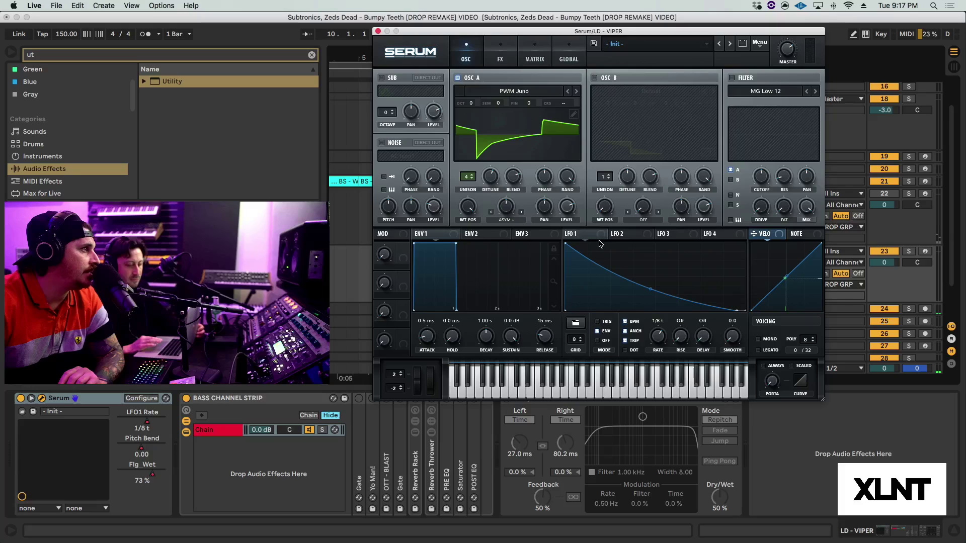
# Assign LFO 1 to oscillator A's level and audition the red LD - VIPER track in solo.
pyautogui.moveTo(569, 233); pyautogui.dragTo(566, 205)
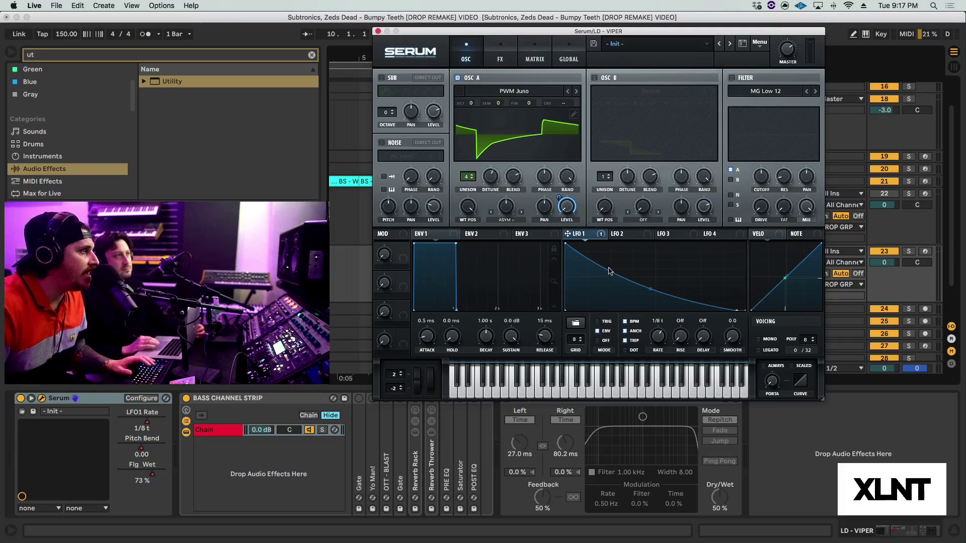
pyautogui.click(908, 251)
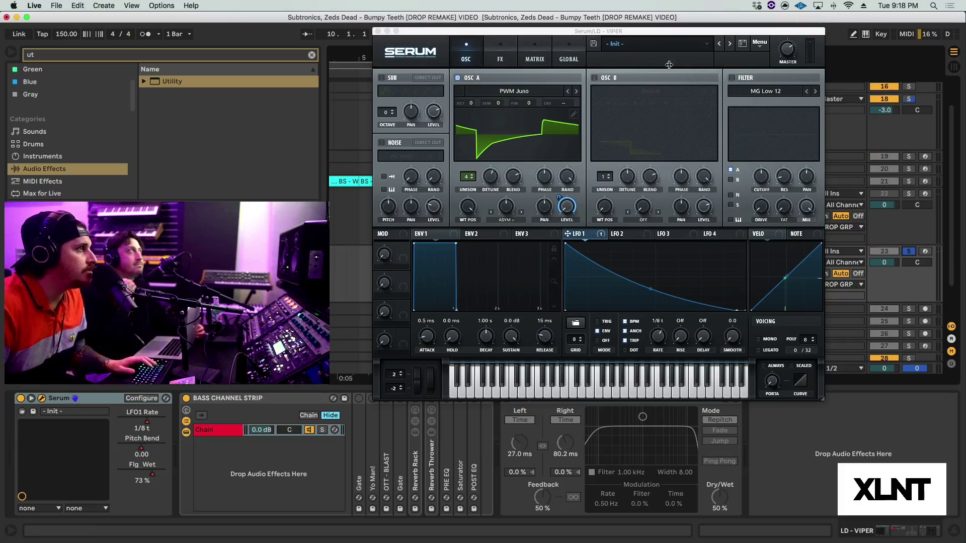
pyautogui.moveTo(625, 29); pyautogui.dragTo(693, 243)
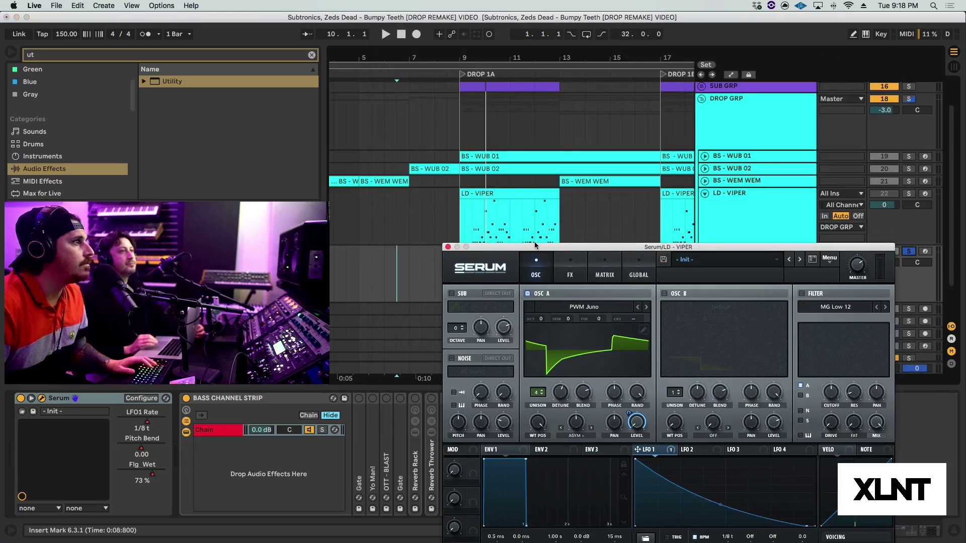
pyautogui.moveTo(538, 243); pyautogui.dragTo(473, 65)
pyautogui.press('space')
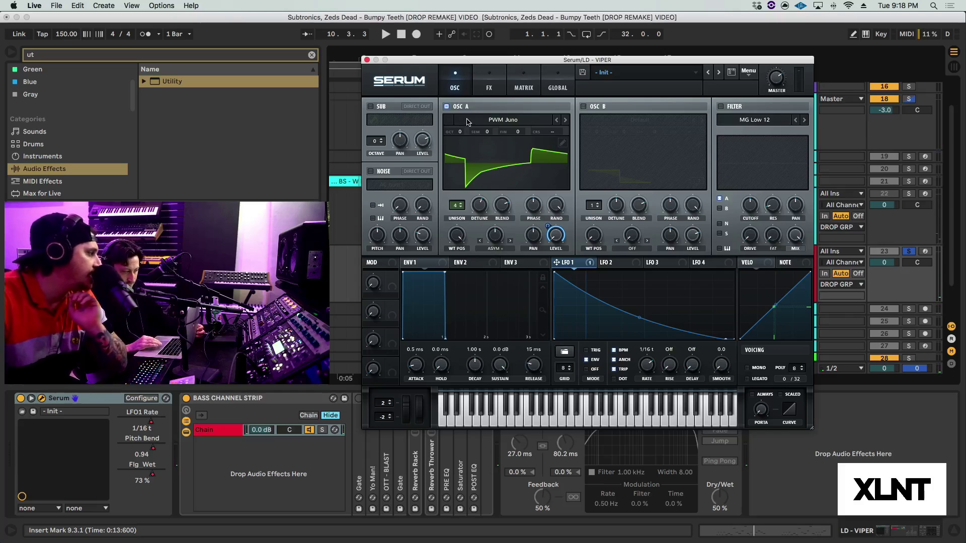
# Assign LFO 1 to oscillator A's warp with an amount of about -20 and audition the result.
pyautogui.moveTo(578, 262); pyautogui.dragTo(488, 265)
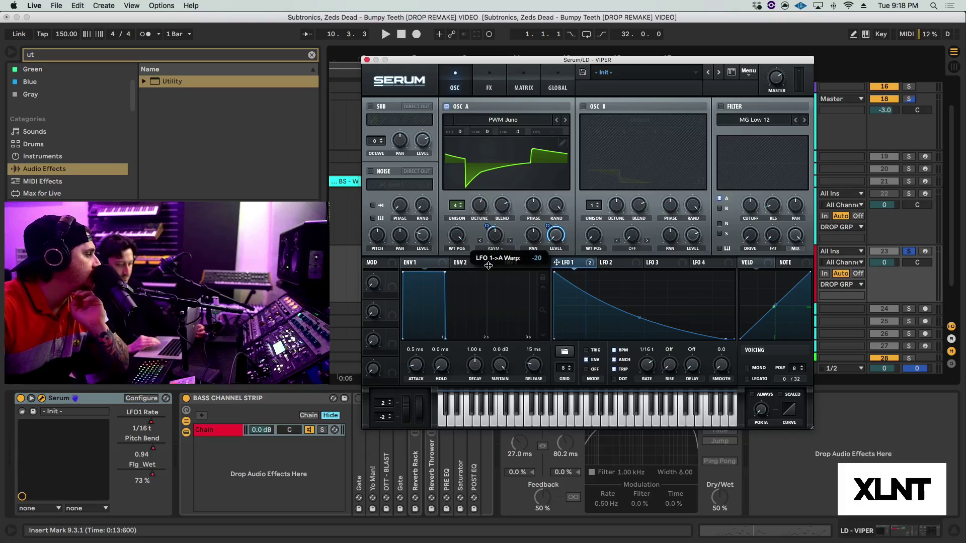
pyautogui.moveTo(488, 263); pyautogui.dragTo(491, 262)
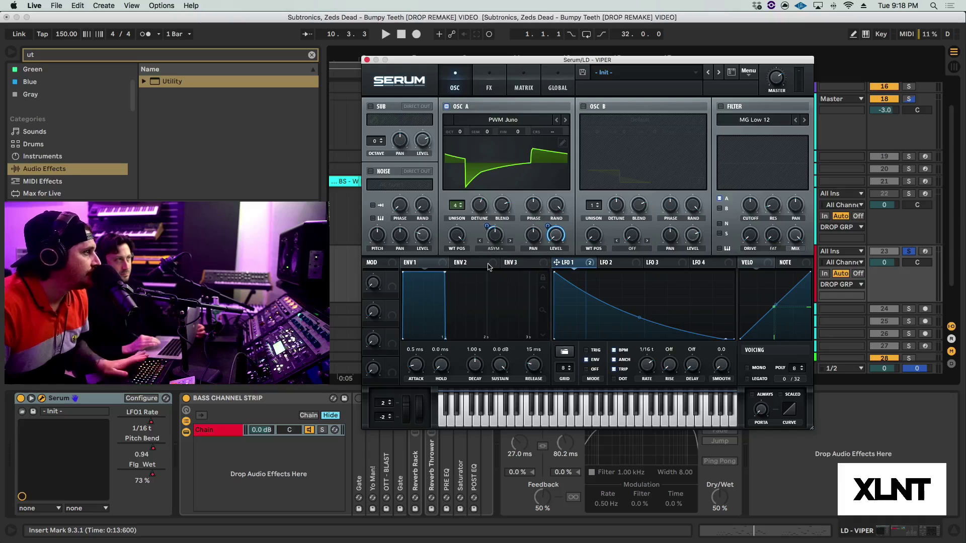
pyautogui.press('space')
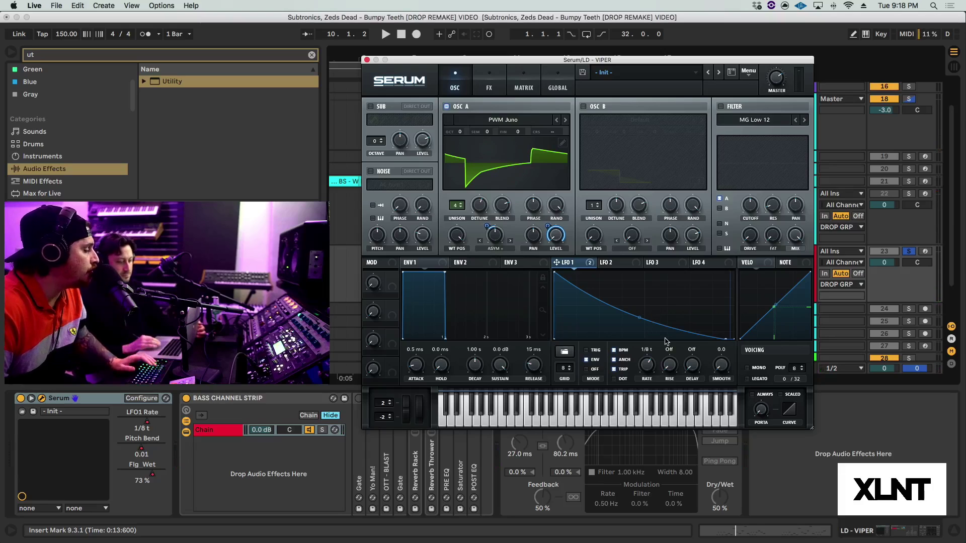
# Enable the filter, set its type to Band 12 and route oscillators A and B through it.
pyautogui.click(721, 107)
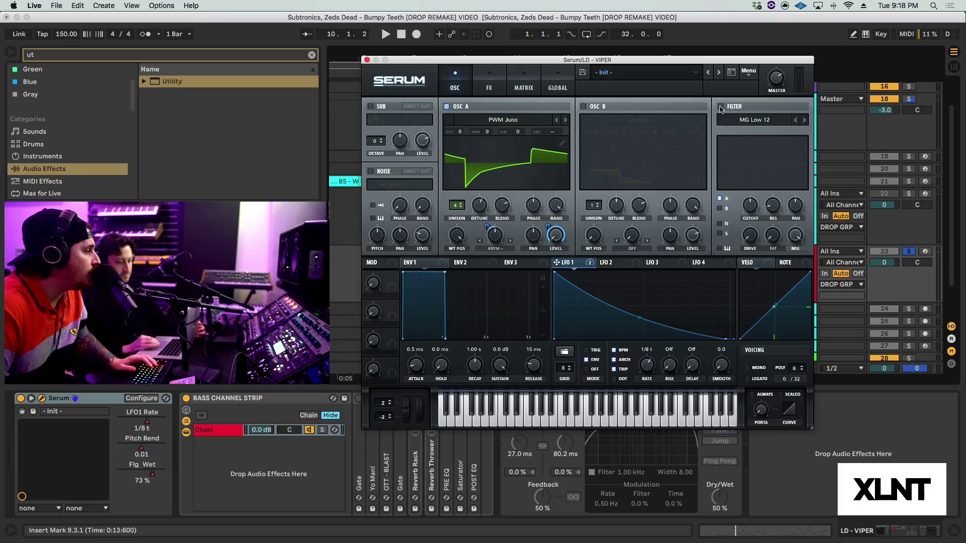
pyautogui.click(770, 119)
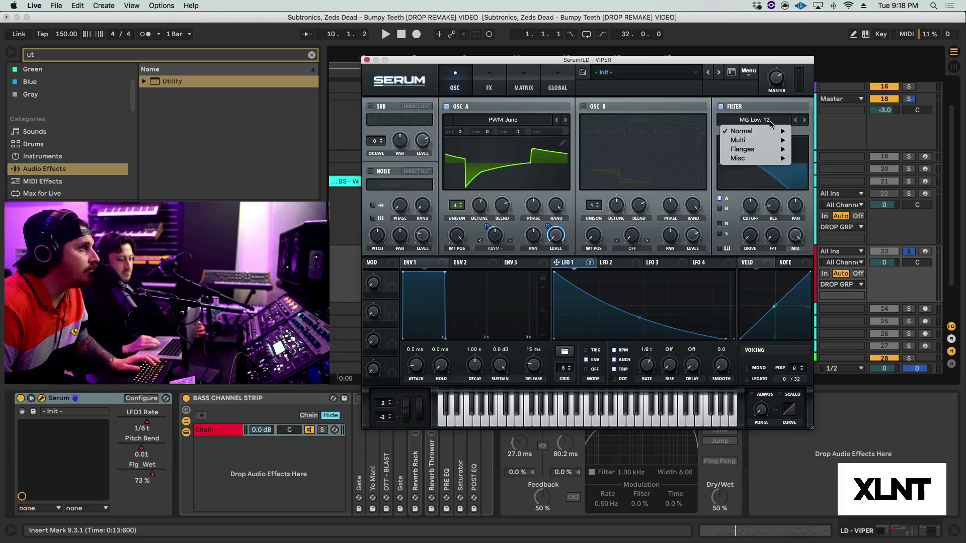
pyautogui.moveTo(764, 134)
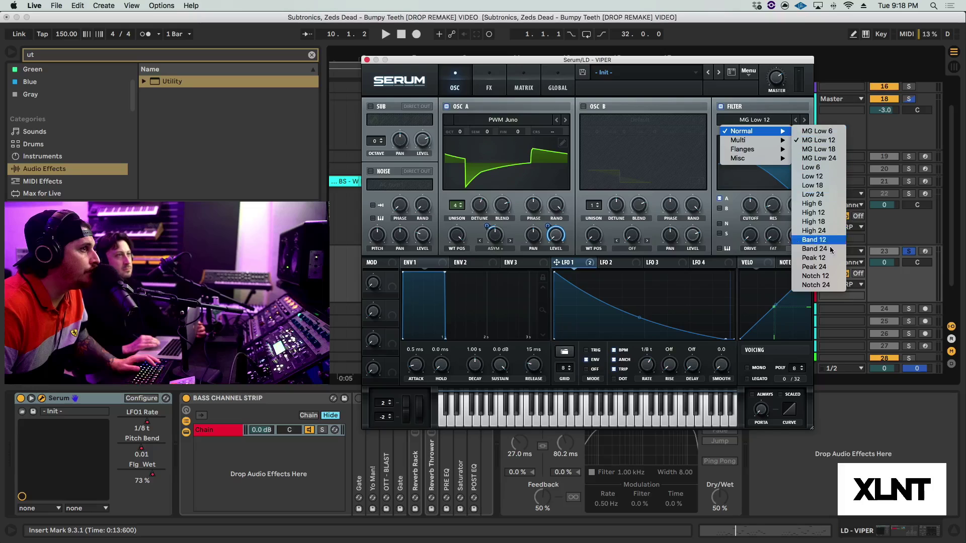
pyautogui.click(814, 240)
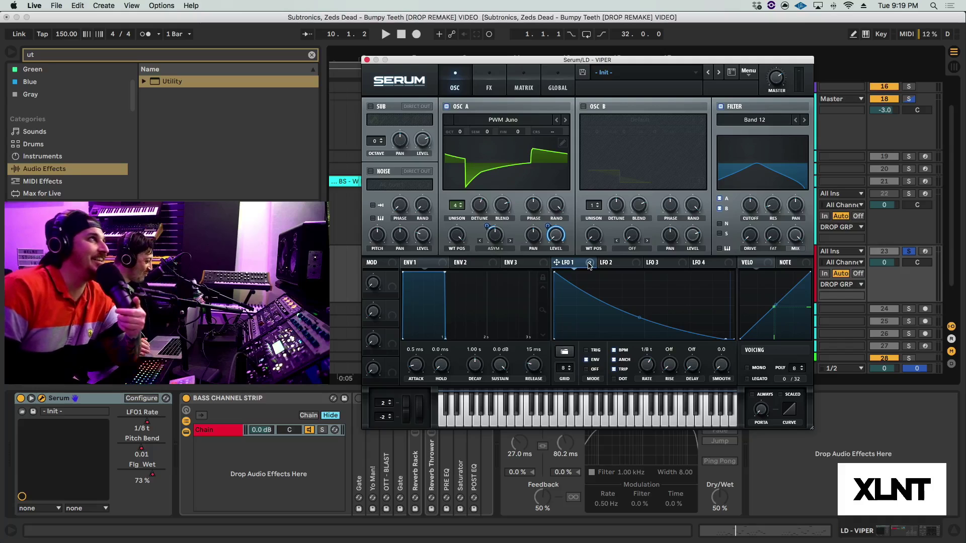
# Assign LFO 1 to the filter cutoff, reduce the modulation depth and fine-tune the base cutoff.
pyautogui.moveTo(589, 265); pyautogui.dragTo(745, 214)
pyautogui.moveTo(742, 196)
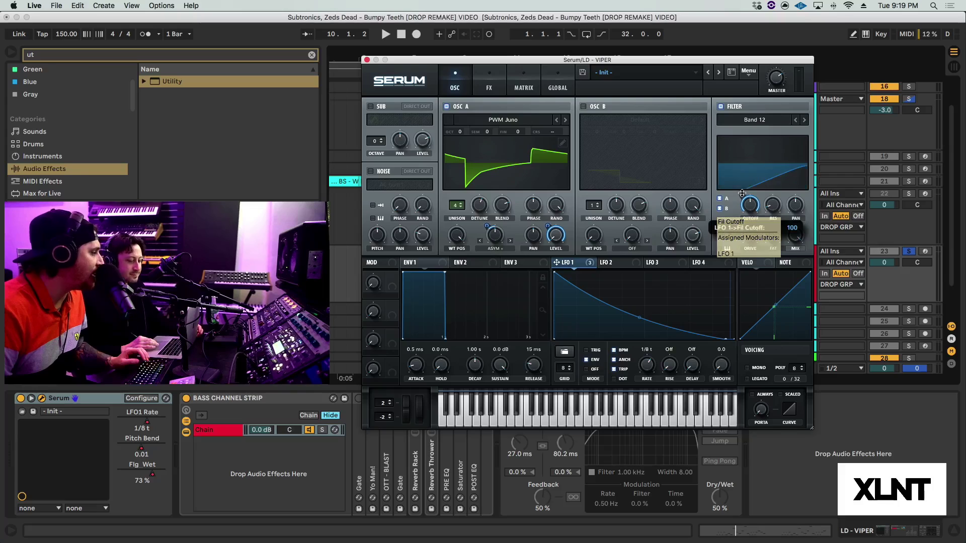
pyautogui.moveTo(743, 197); pyautogui.dragTo(743, 209)
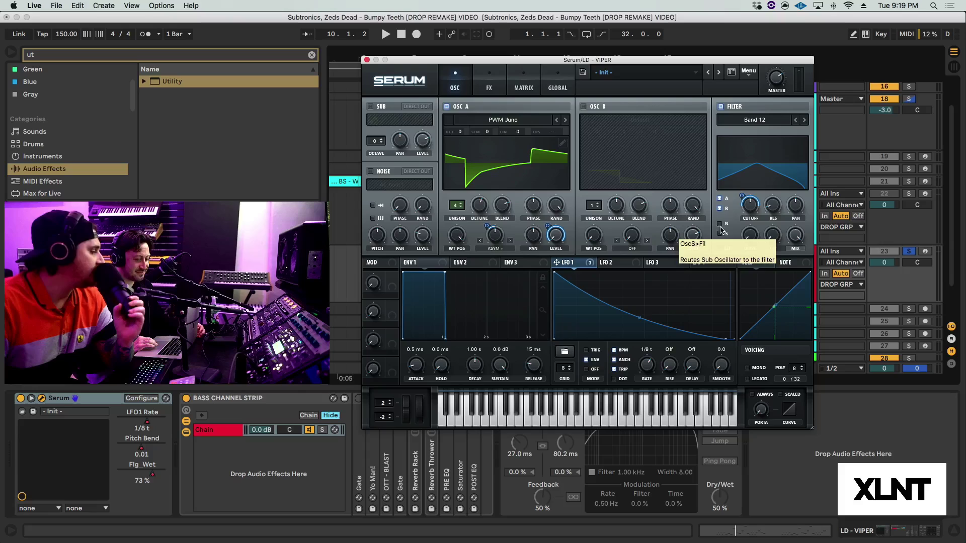
pyautogui.moveTo(742, 204); pyautogui.dragTo(743, 207)
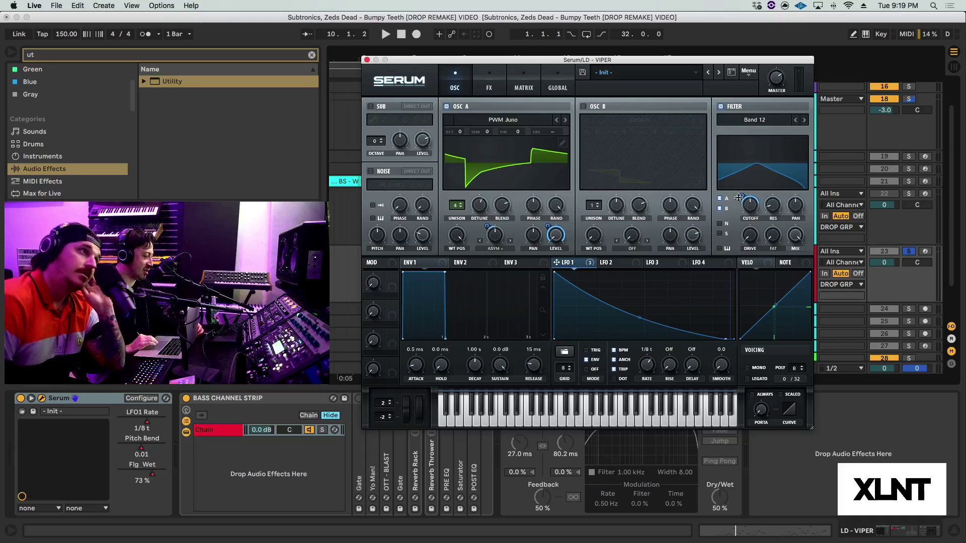
pyautogui.click(741, 199)
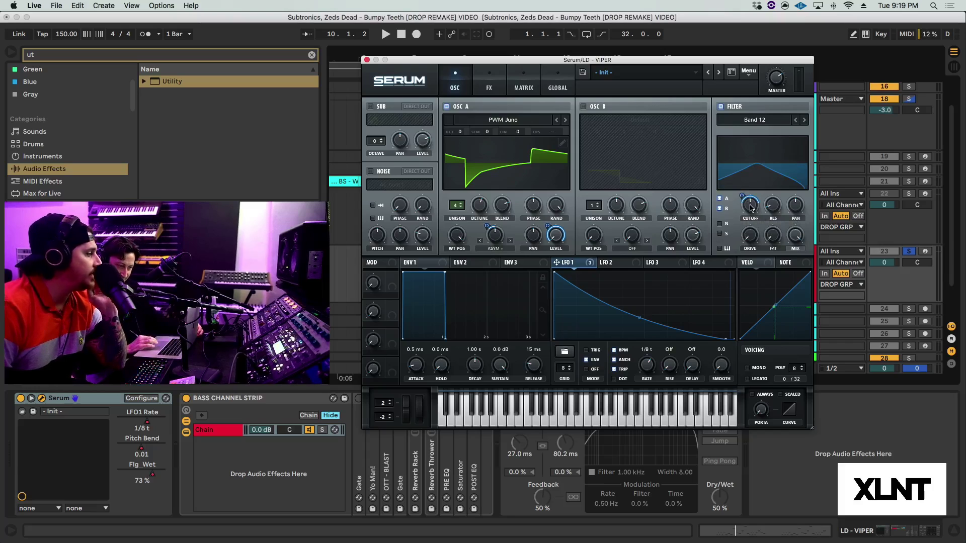
pyautogui.moveTo(751, 208); pyautogui.dragTo(751, 199)
# Audition the filtered lead in solo and set the filter resonance to 53%.
pyautogui.press('space')
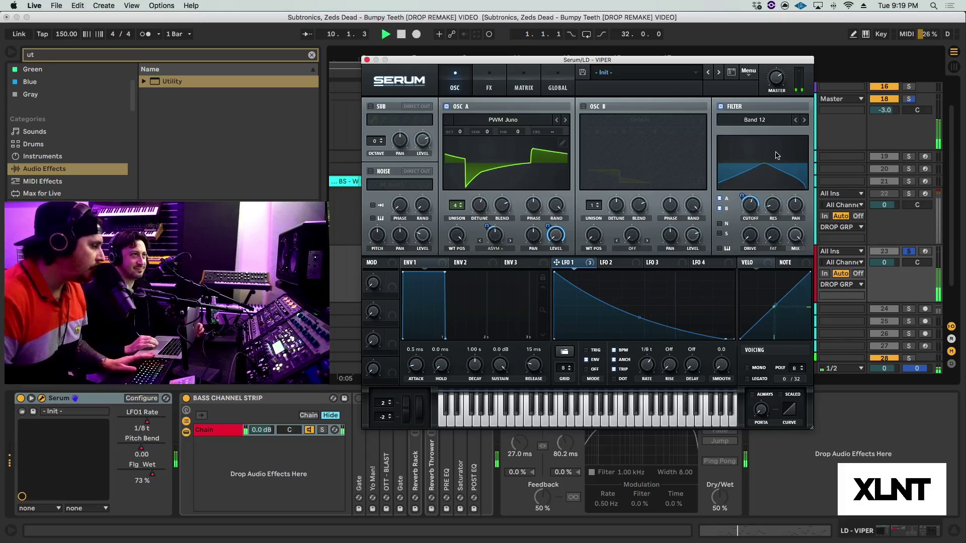
pyautogui.press('space')
pyautogui.press('space')
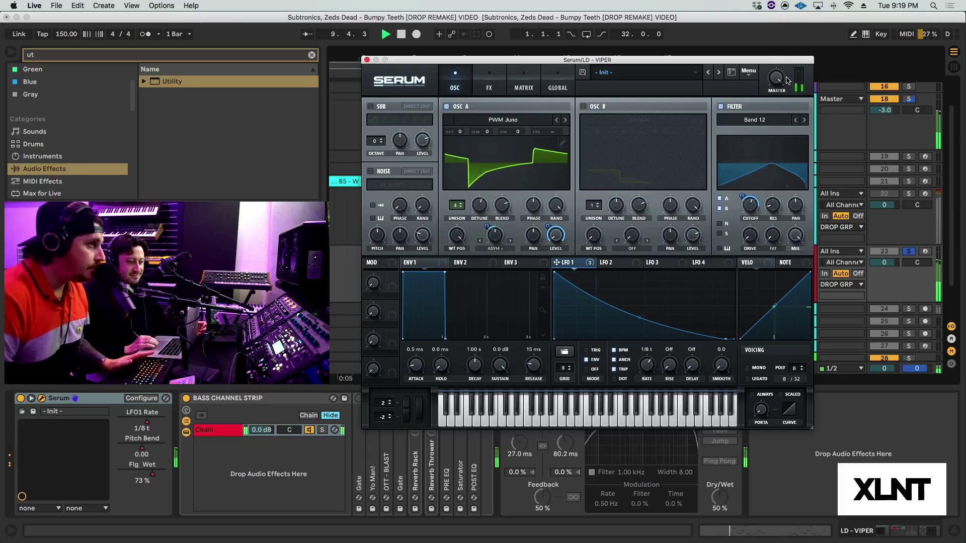
pyautogui.press('space')
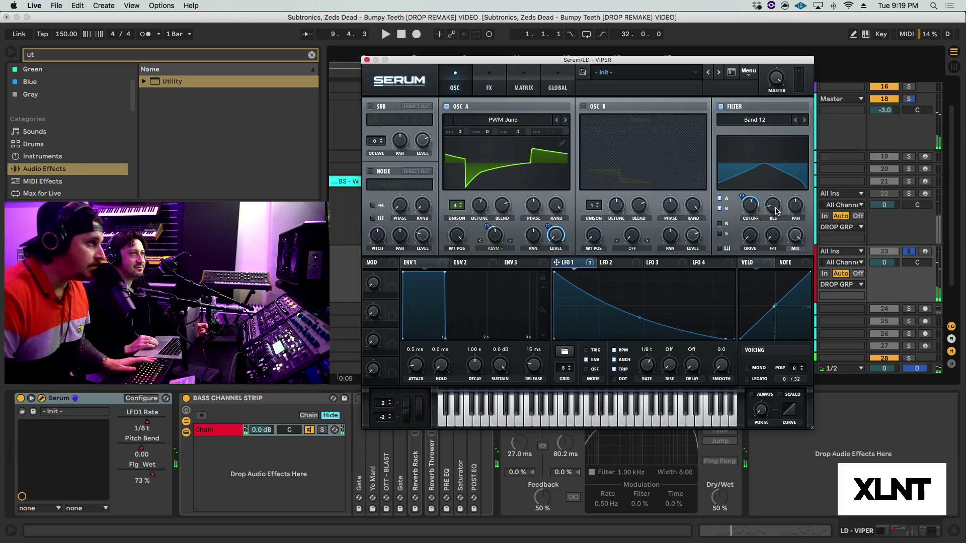
pyautogui.moveTo(780, 169); pyautogui.dragTo(782, 167)
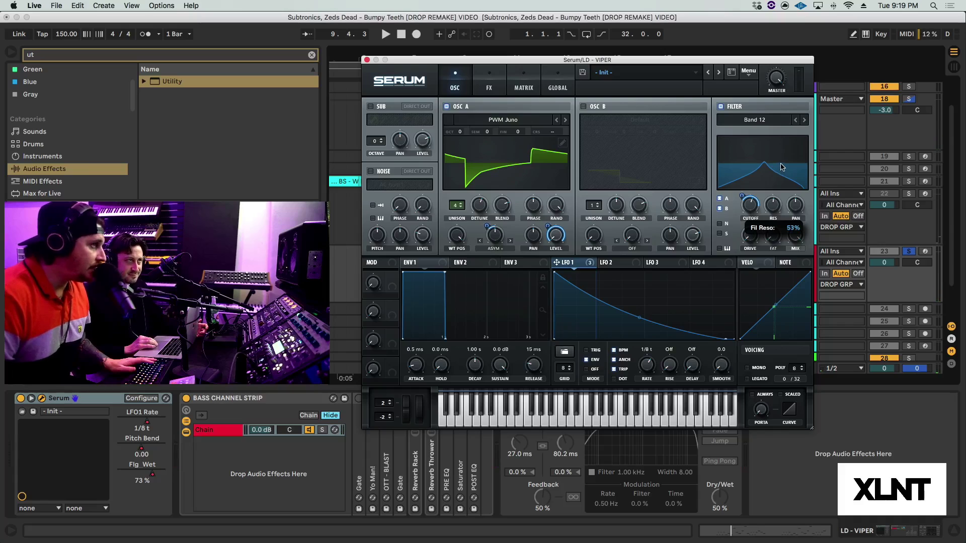
# Switch the lead's voicing to mono with legato and audition the result.
pyautogui.press('space')
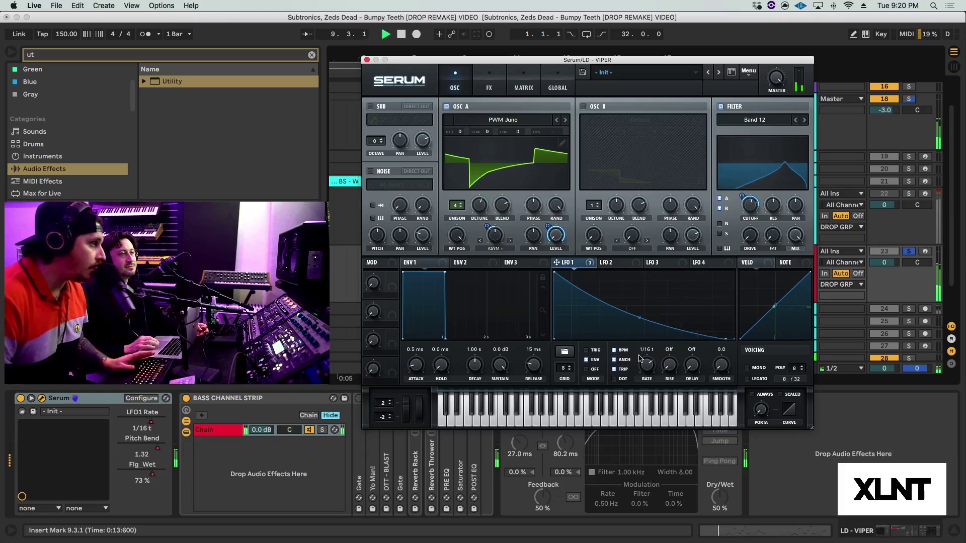
pyautogui.click(747, 367)
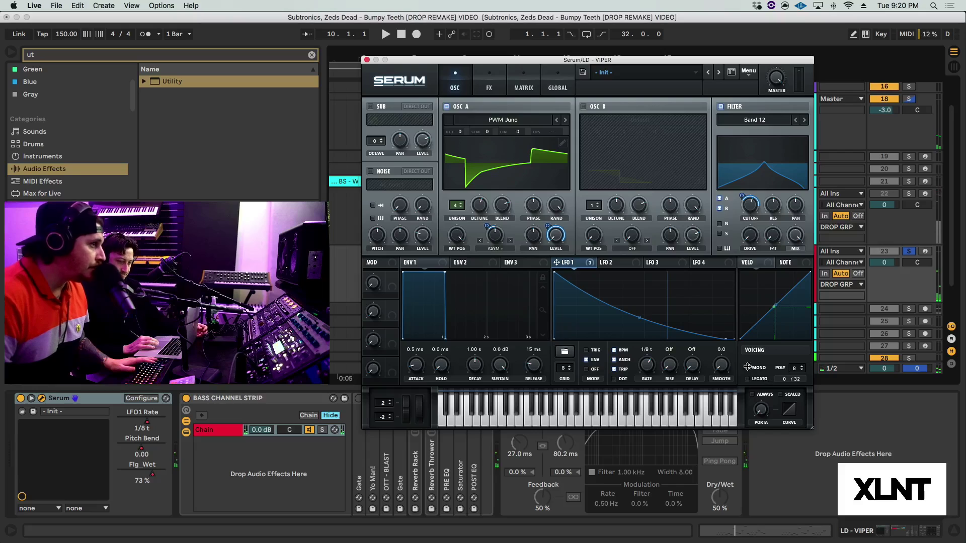
pyautogui.press('space')
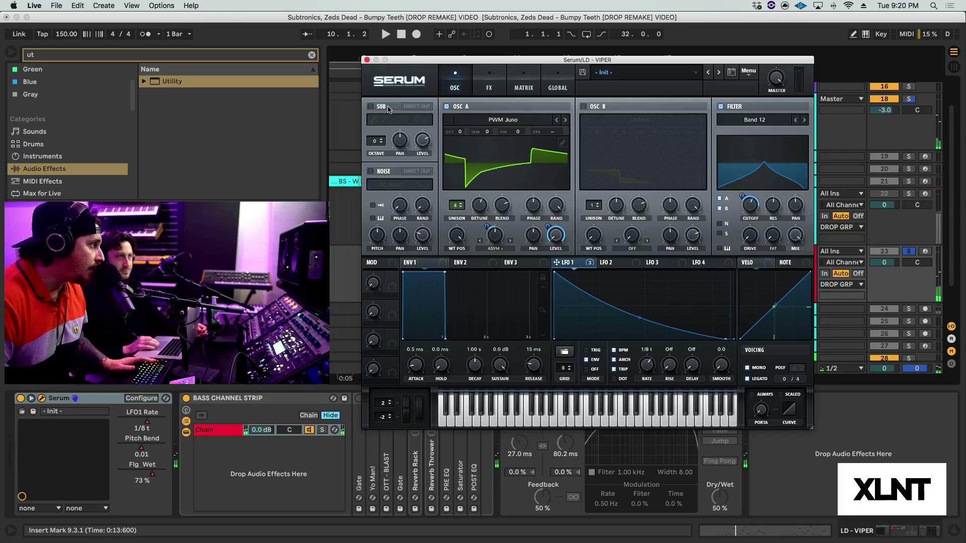
# Enable the sub oscillator with direct out, modulate its level with LFO 1 from a 0% base and audition it.
pyautogui.click(370, 107)
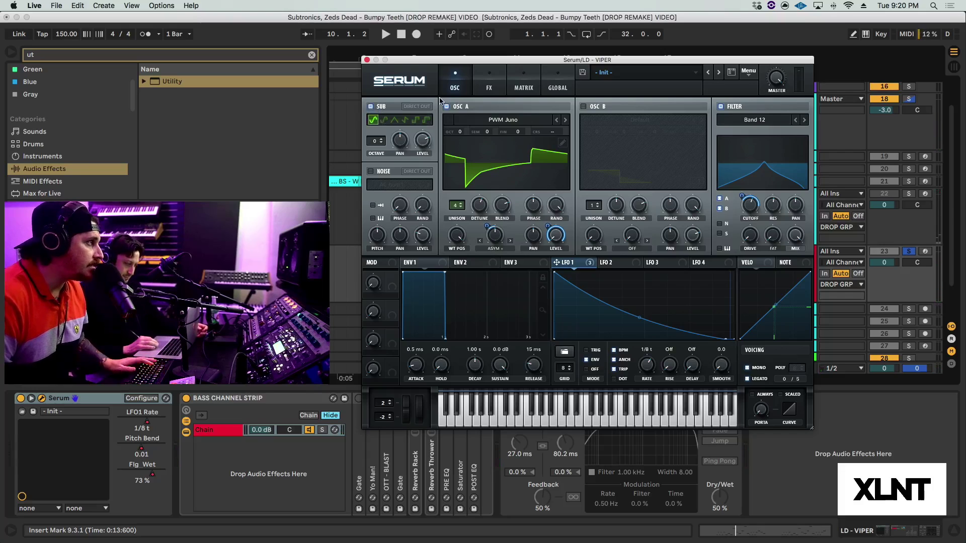
pyautogui.click(427, 107)
pyautogui.moveTo(556, 262); pyautogui.dragTo(422, 142)
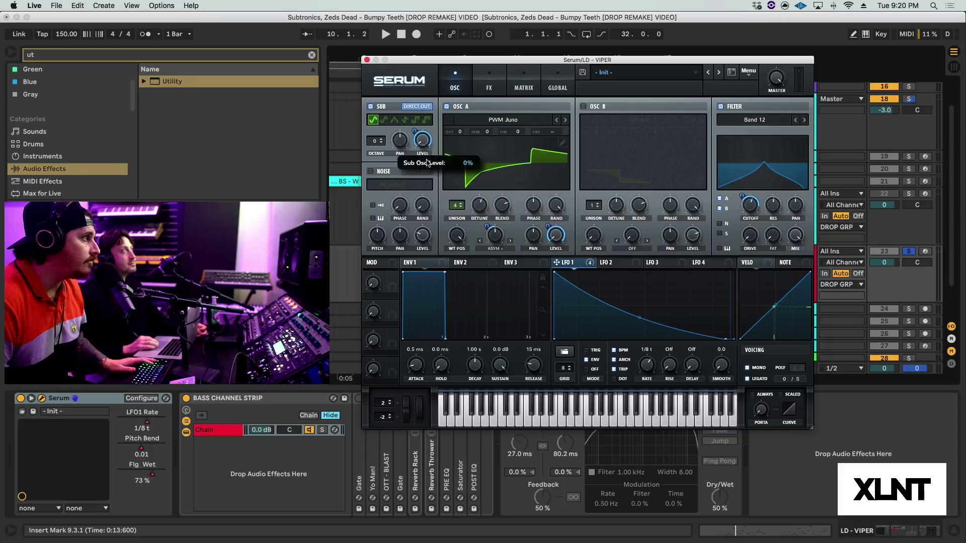
pyautogui.press('space')
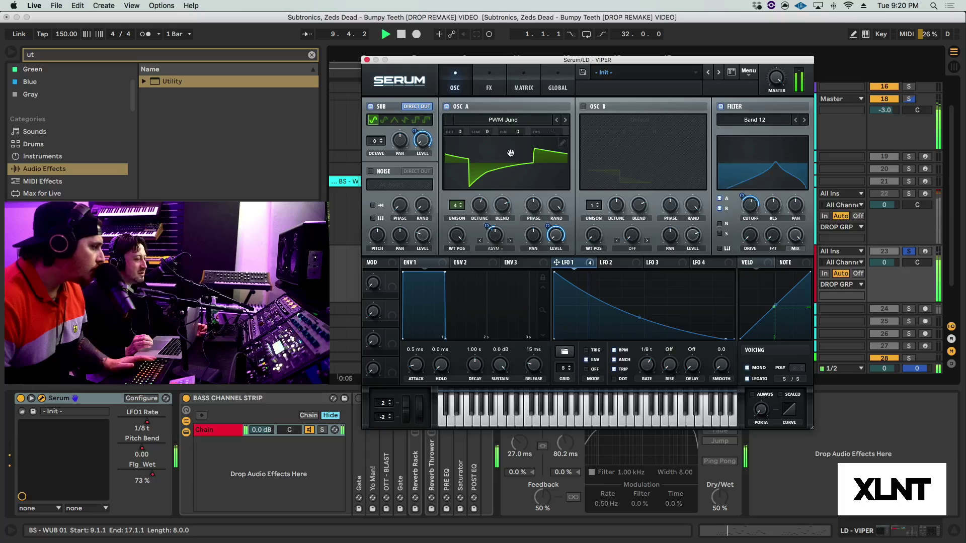
pyautogui.press('space')
# Load the effect chain XLNT-LD Bumpy Teeth FX.fxr into the lead's effects rack.
pyautogui.click(490, 85)
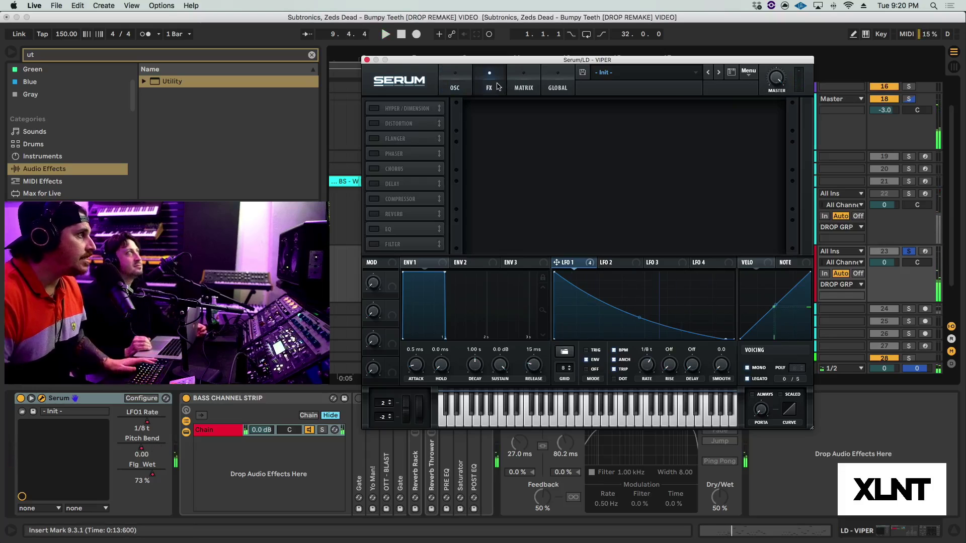
pyautogui.click(747, 72)
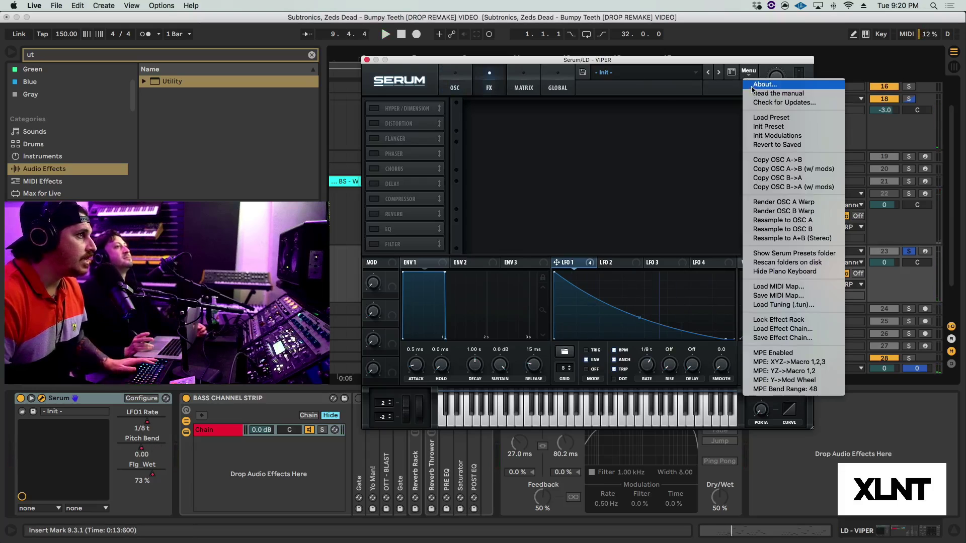
pyautogui.click(777, 330)
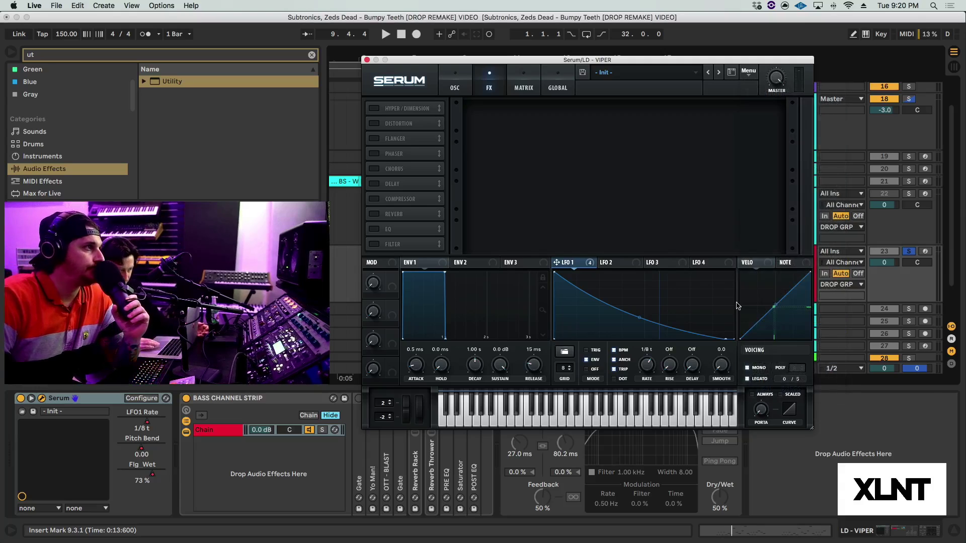
pyautogui.click(229, 67)
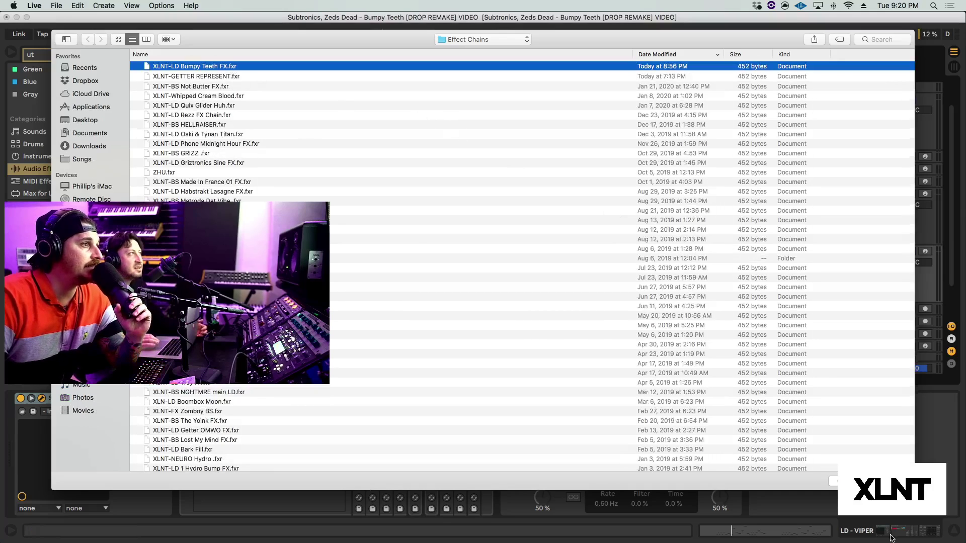
pyautogui.doubleClick(229, 67)
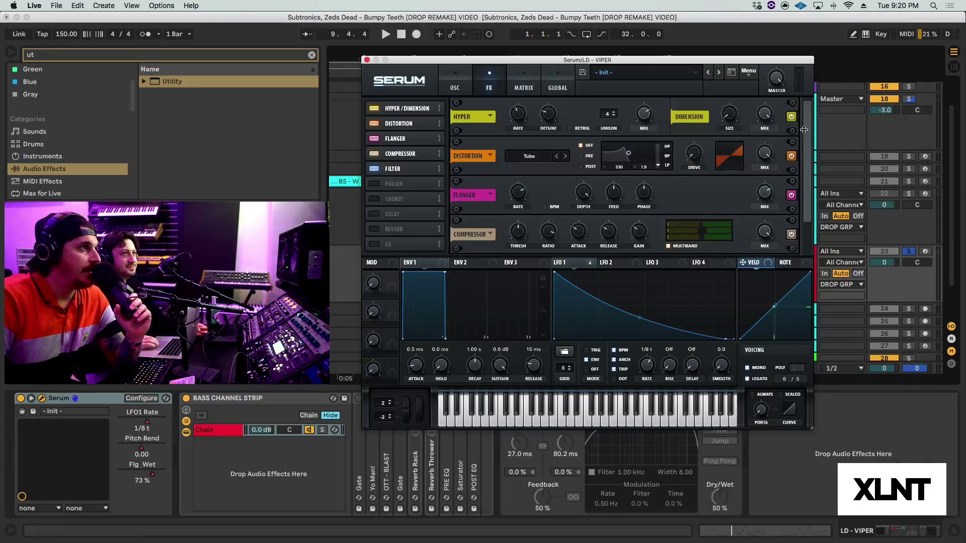
# Bypass the distortion, flanger, compressor and filter effects, leaving only Hyper/Dimension active.
pyautogui.click(790, 156)
pyautogui.click(790, 195)
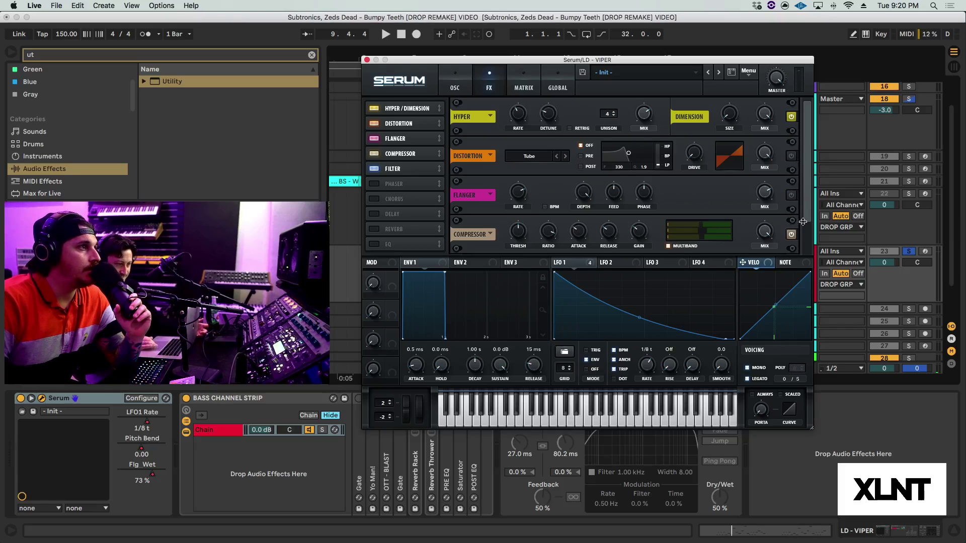
pyautogui.moveTo(806, 221); pyautogui.dragTo(812, 315)
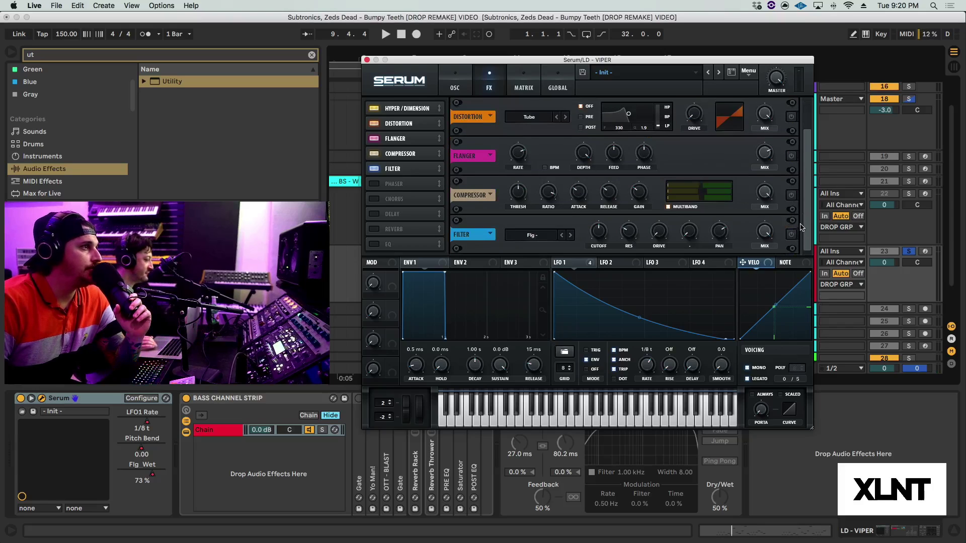
pyautogui.moveTo(805, 211); pyautogui.dragTo(788, 170)
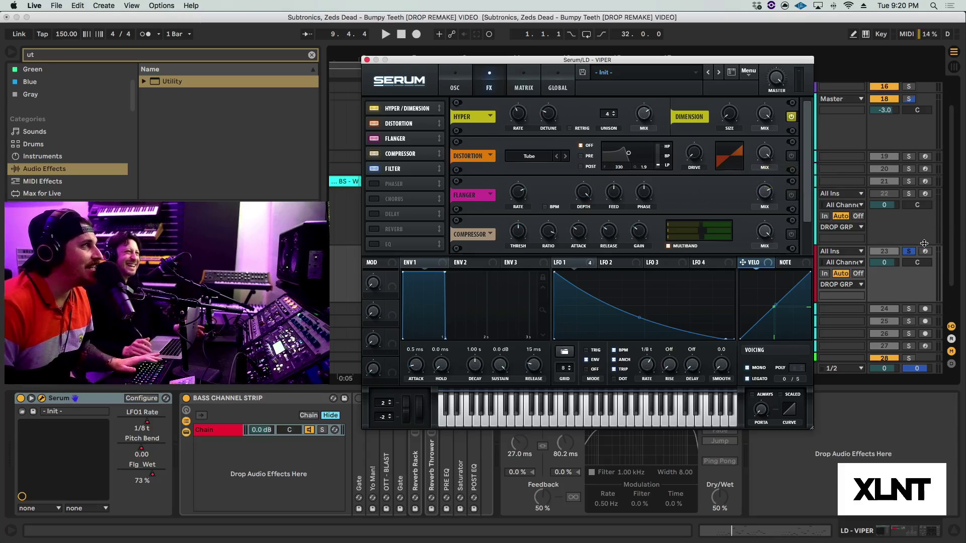
# Audition the lead with Hyper/Dimension only and check the mix settings of both effects.
pyautogui.press('space')
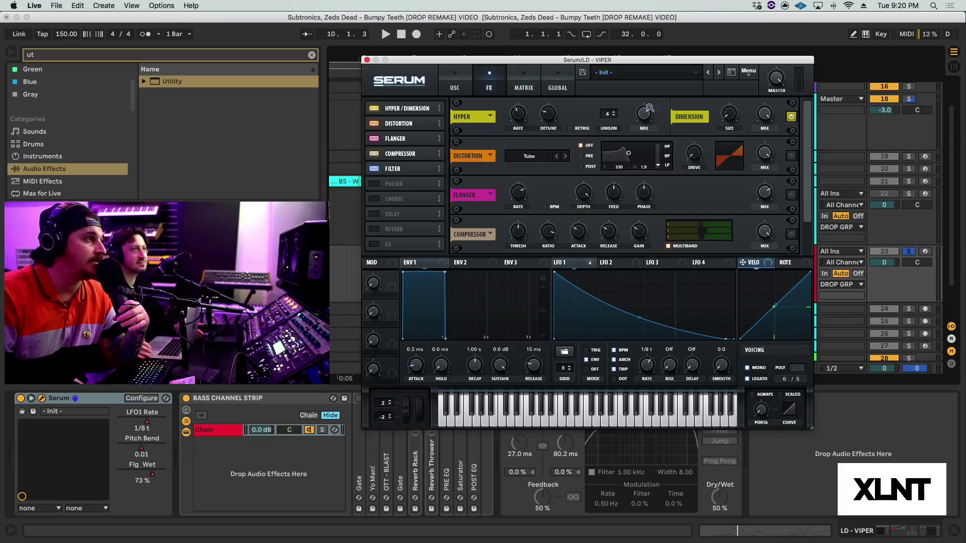
pyautogui.moveTo(640, 114)
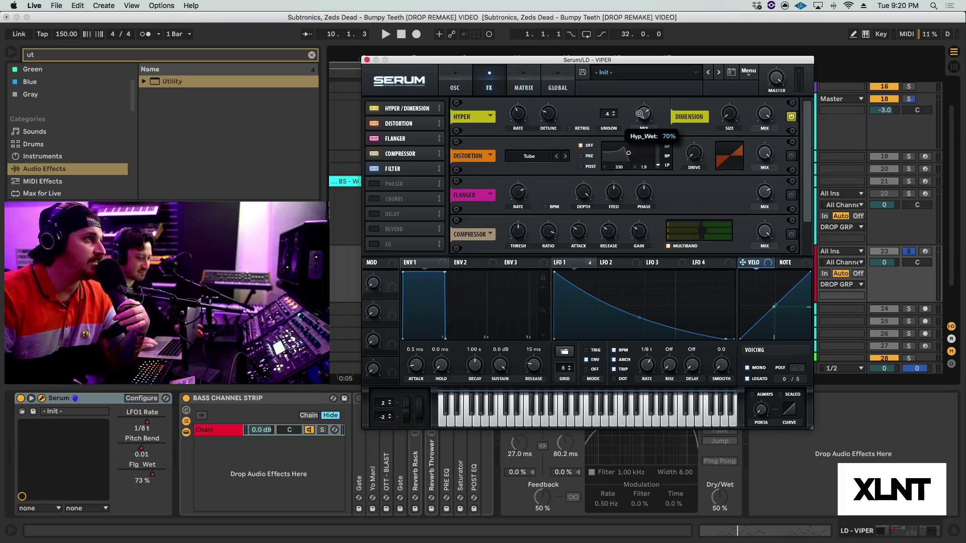
pyautogui.moveTo(767, 110)
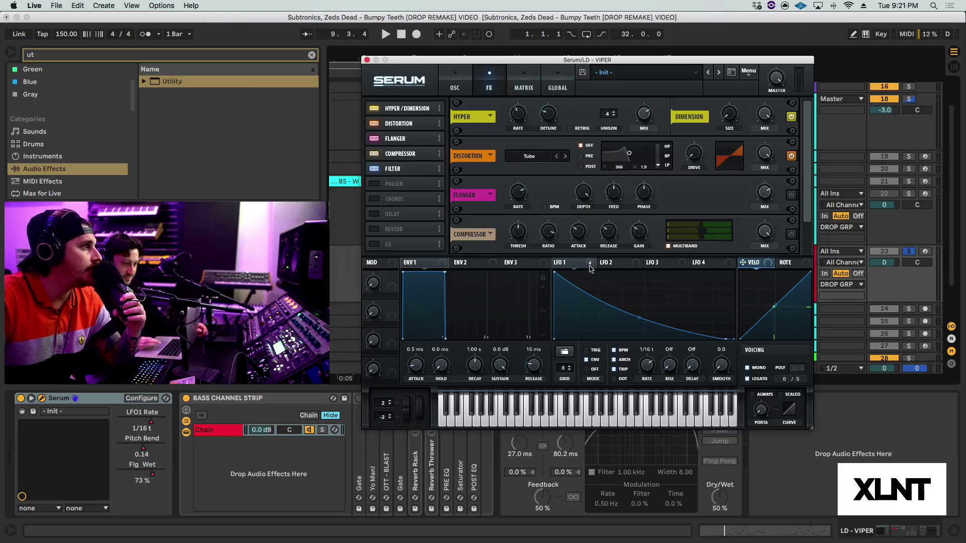
# Assign LFO 1 to the distortion drive with an amount of about 37 and audition the lead.
pyautogui.moveTo(590, 264); pyautogui.dragTo(688, 174)
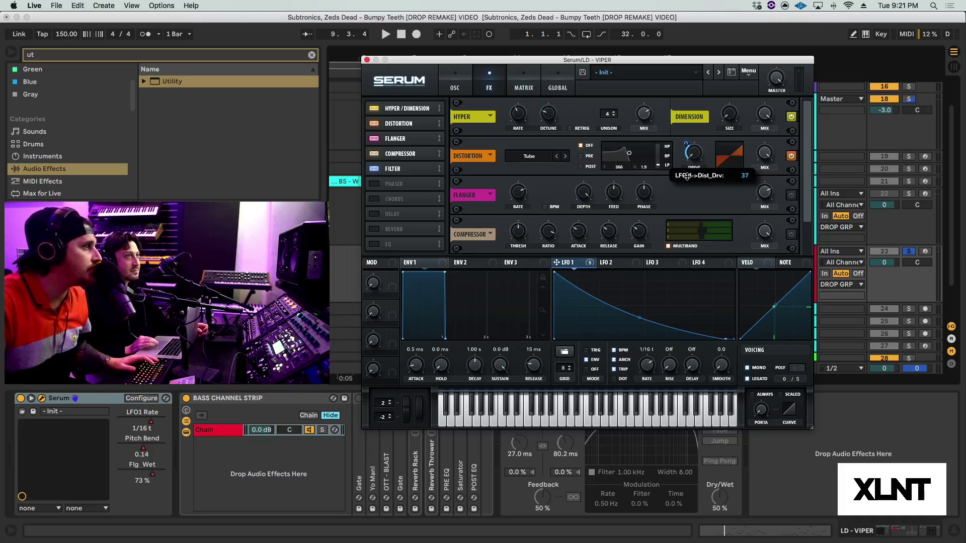
pyautogui.moveTo(687, 177); pyautogui.dragTo(688, 175)
pyautogui.press('space')
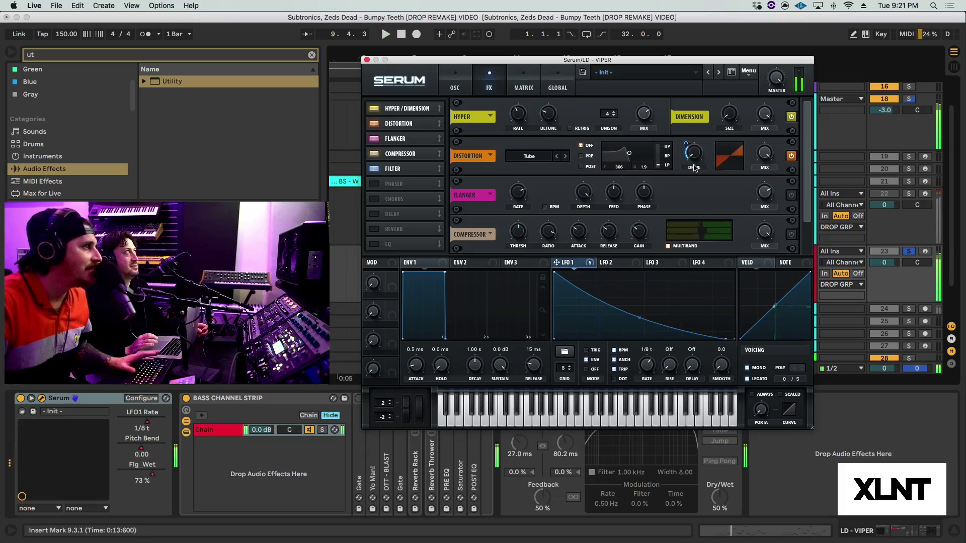
pyautogui.press('space')
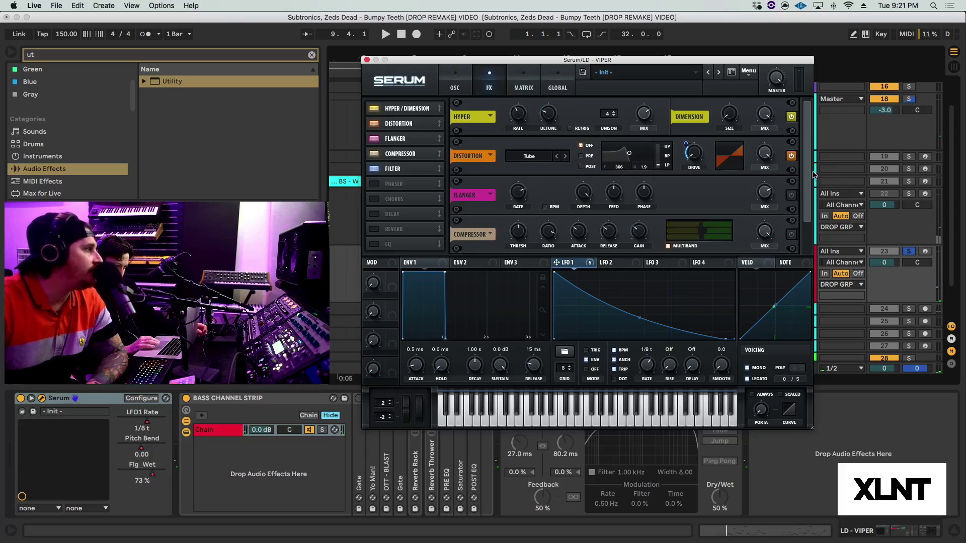
# Re-enable the flanger, check its rate, feedback and mix settings, and audition the lead.
pyautogui.moveTo(813, 174); pyautogui.dragTo(812, 199)
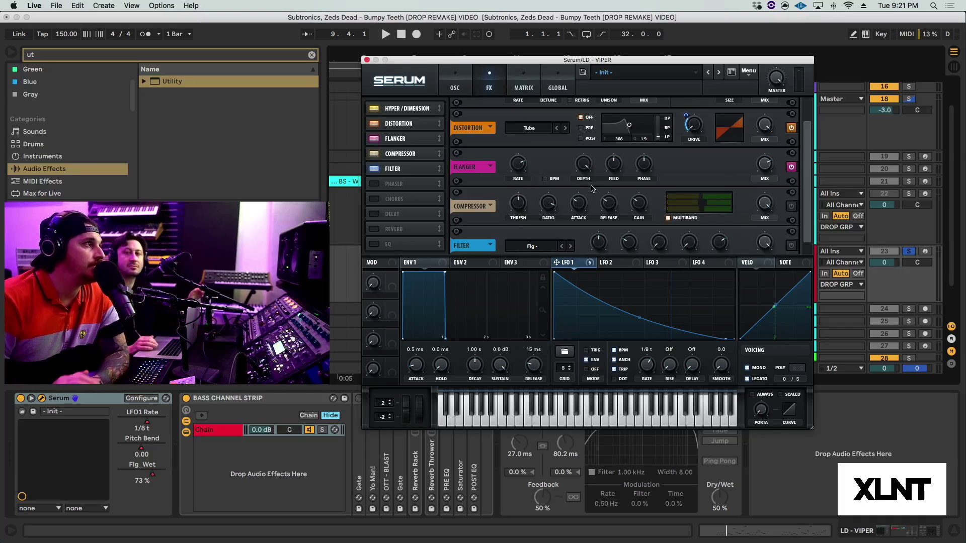
pyautogui.click(520, 166)
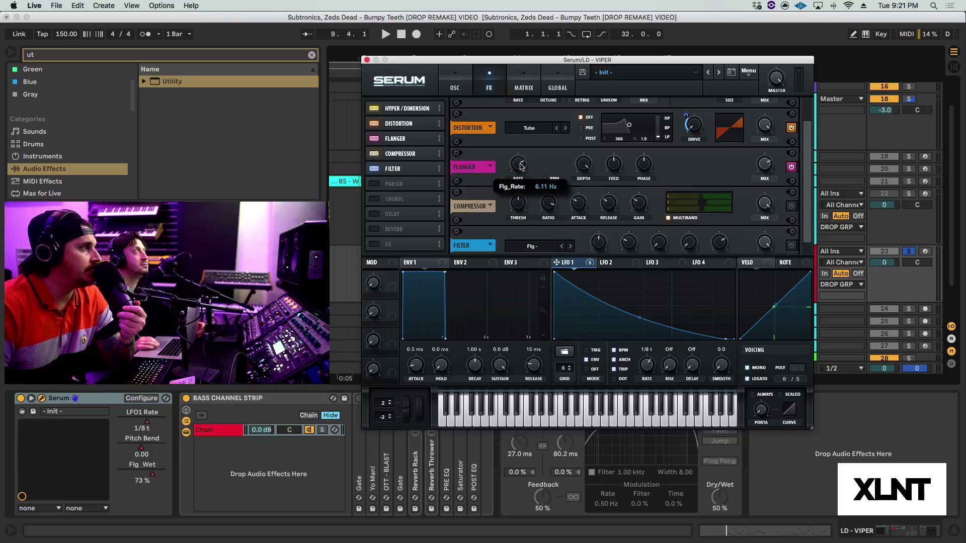
pyautogui.moveTo(613, 166)
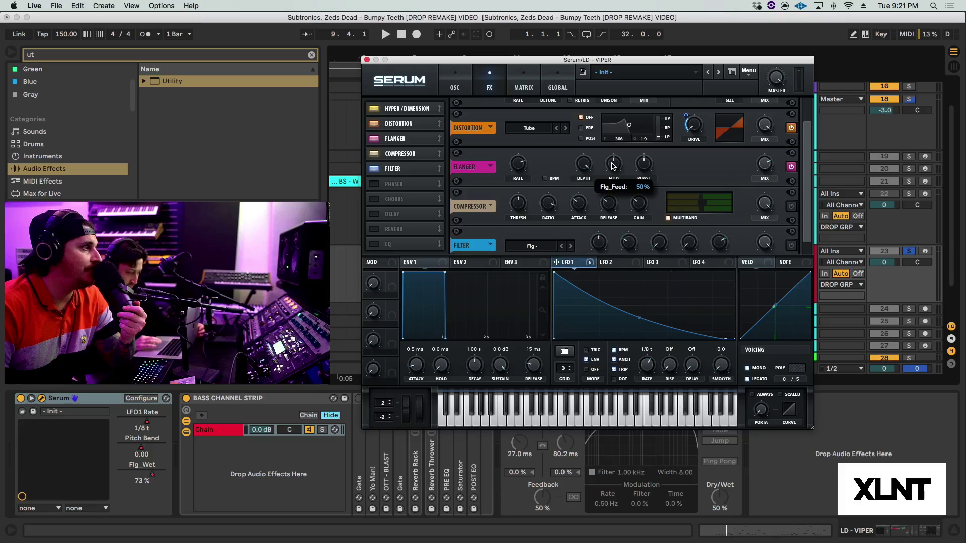
pyautogui.click(773, 167)
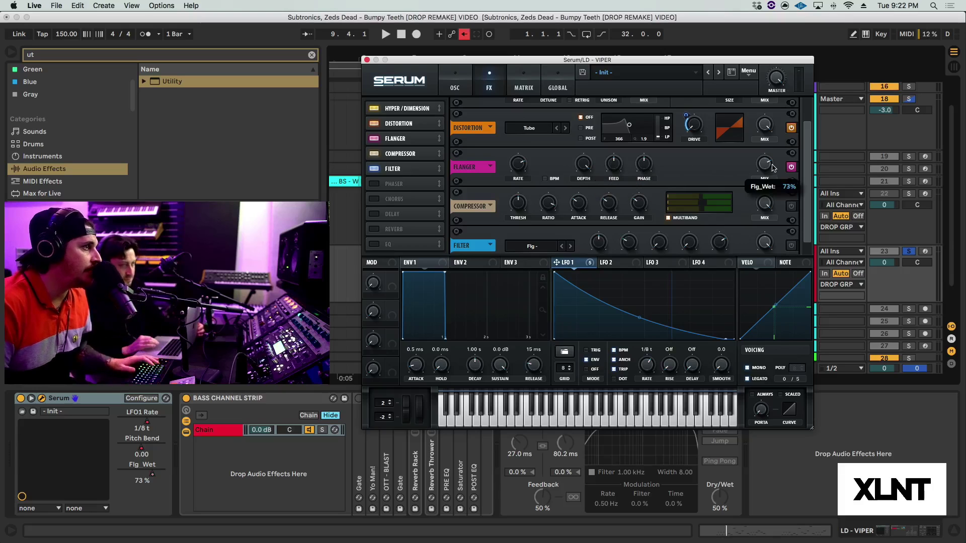
pyautogui.press('space')
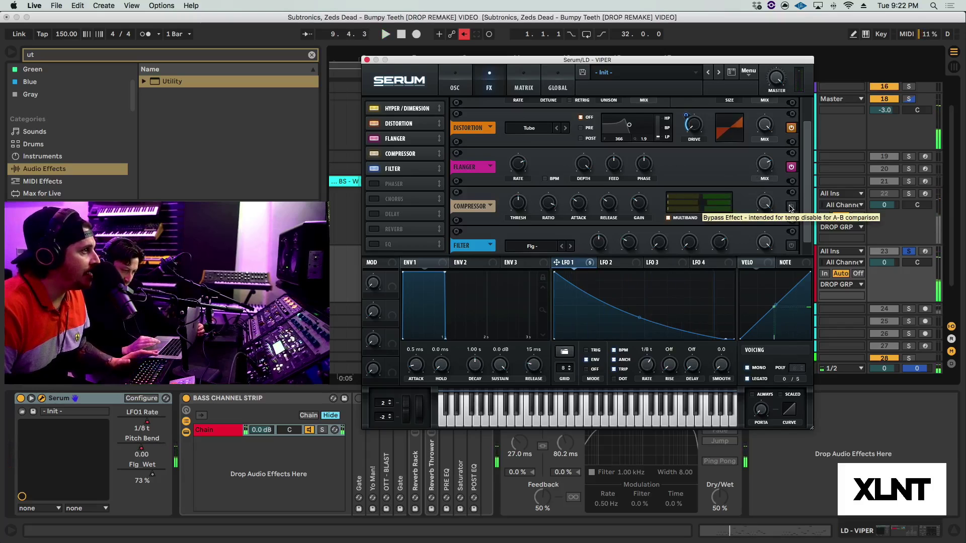
# Re-enable the multiband compressor and audition the lead through it.
pyautogui.click(790, 207)
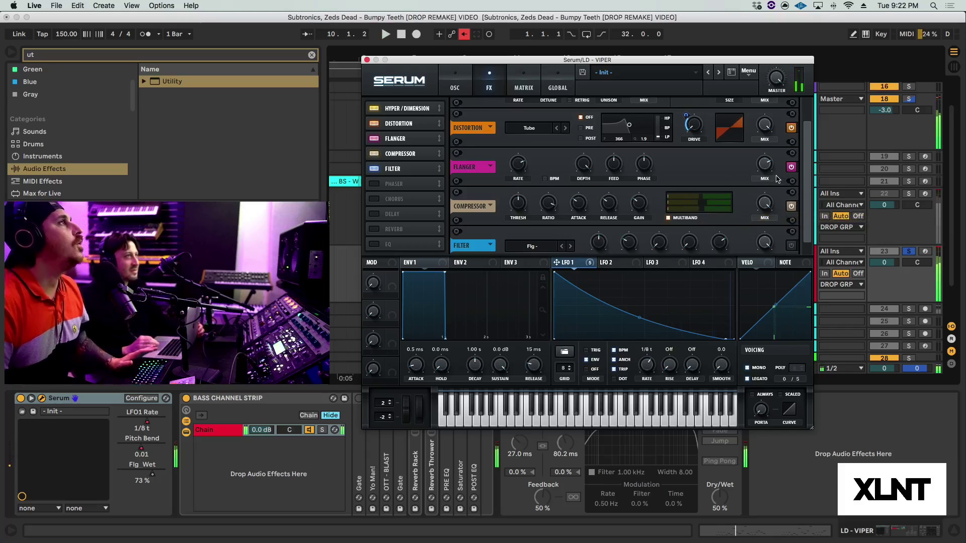
pyautogui.moveTo(777, 89)
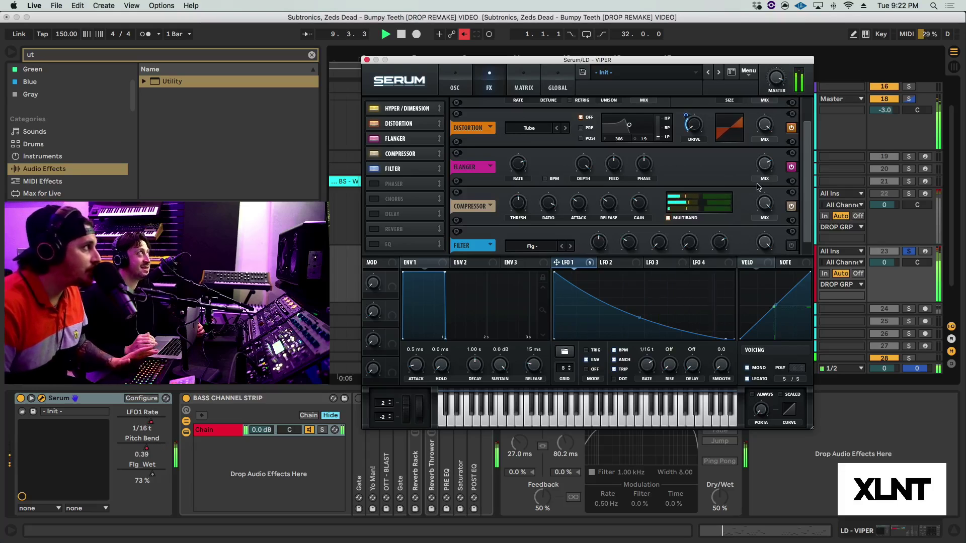
pyautogui.press('space')
# Check the compressor's threshold, ratio, attack and gain settings and replay the compressed lead.
pyautogui.moveTo(518, 205)
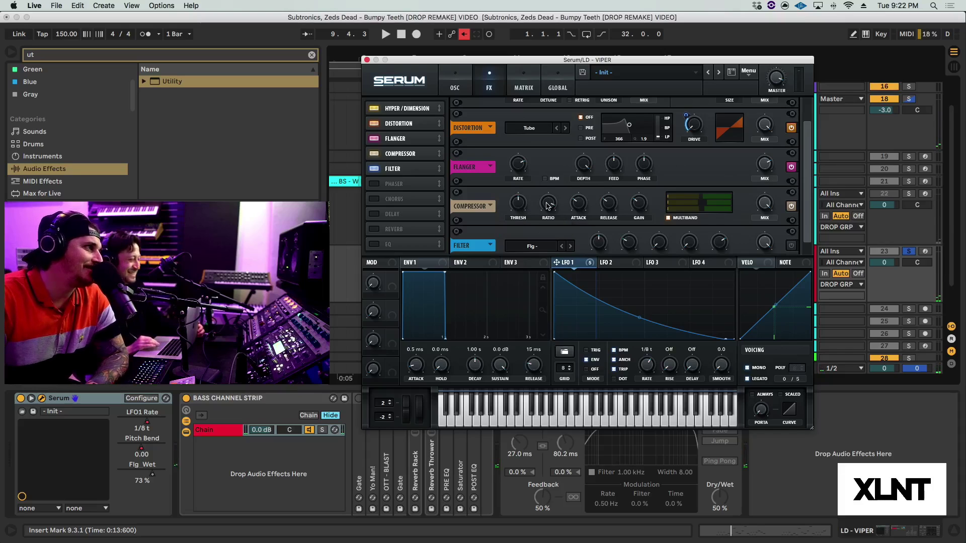
pyautogui.moveTo(548, 206)
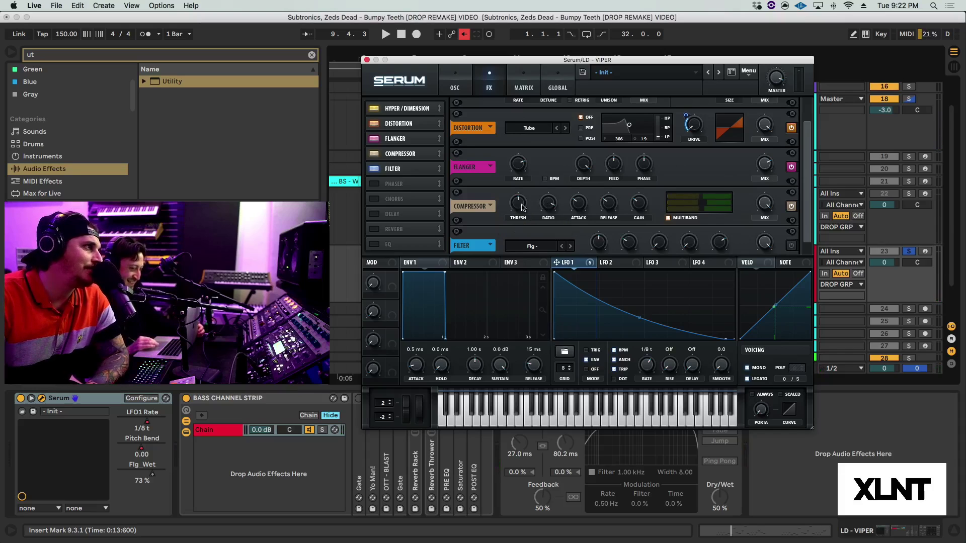
pyautogui.moveTo(582, 204)
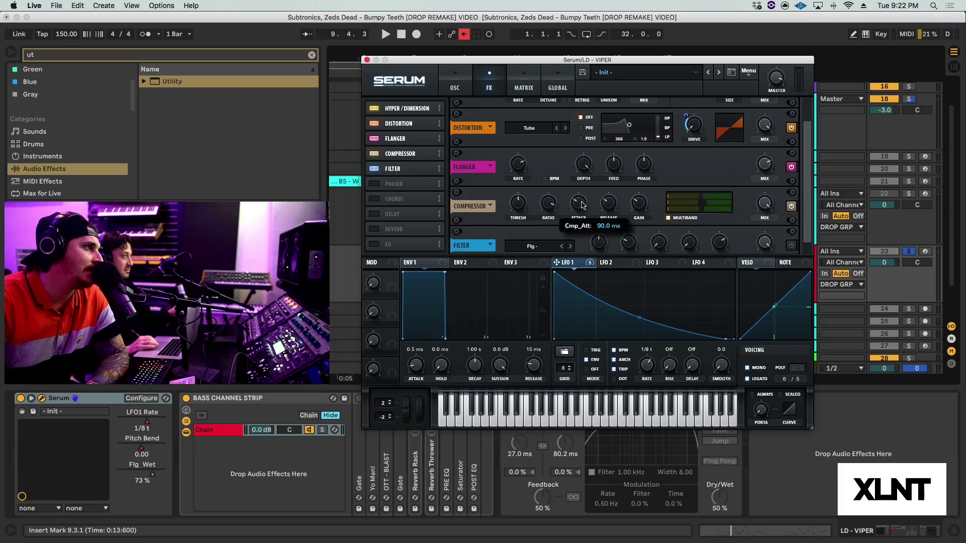
pyautogui.moveTo(642, 204)
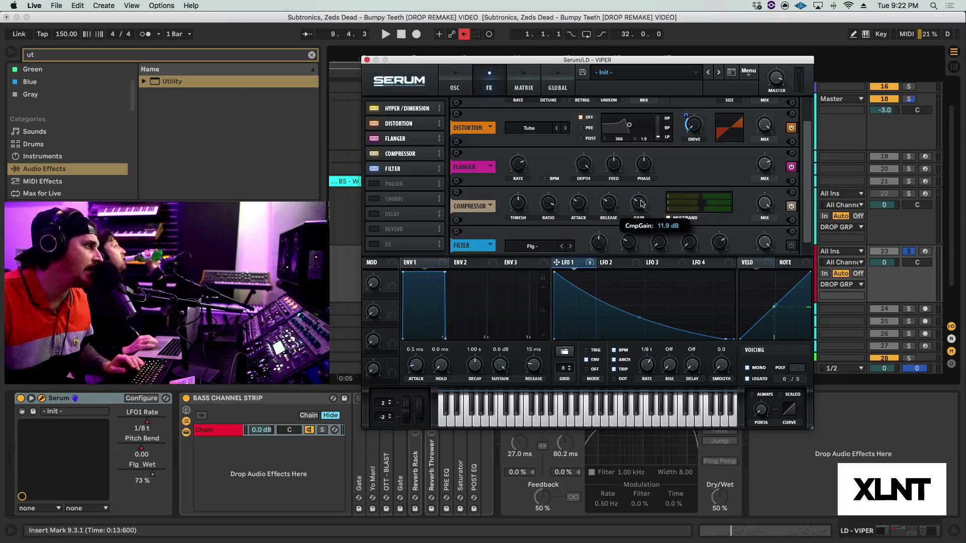
pyautogui.press('space')
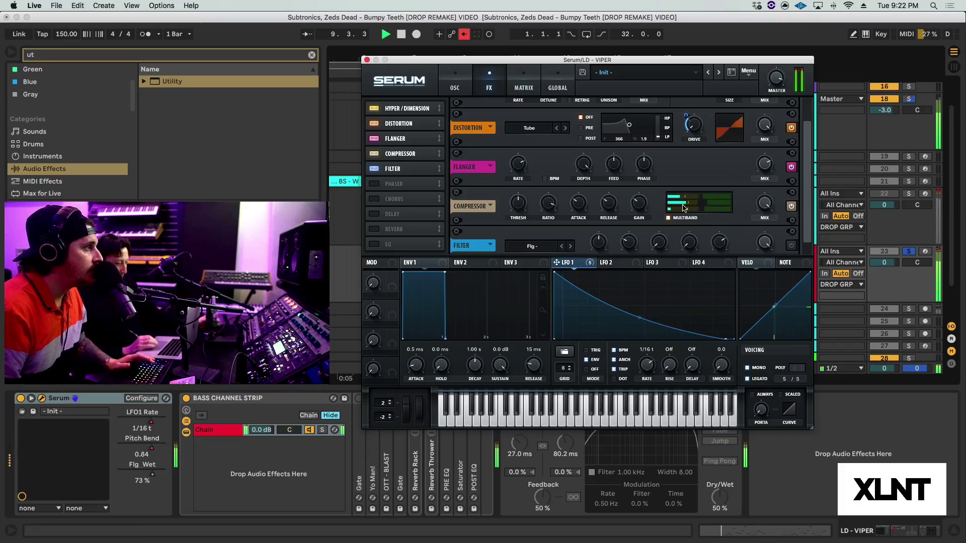
pyautogui.scroll(-1, 808, 185)
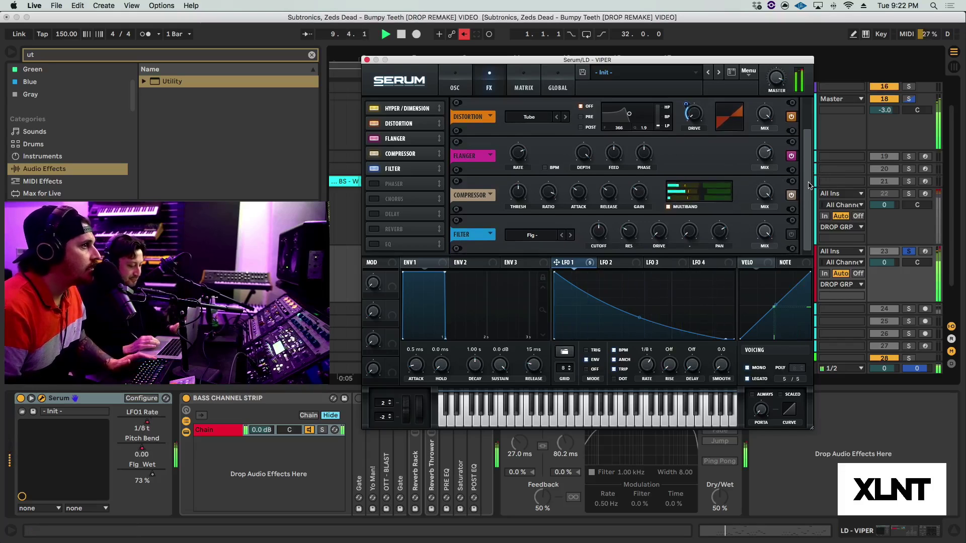
pyautogui.press('space')
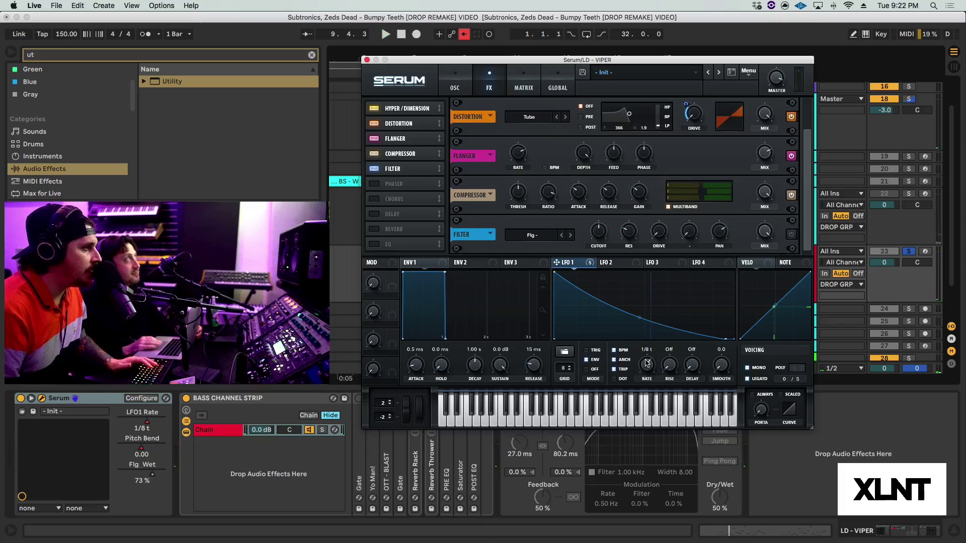
pyautogui.press('space')
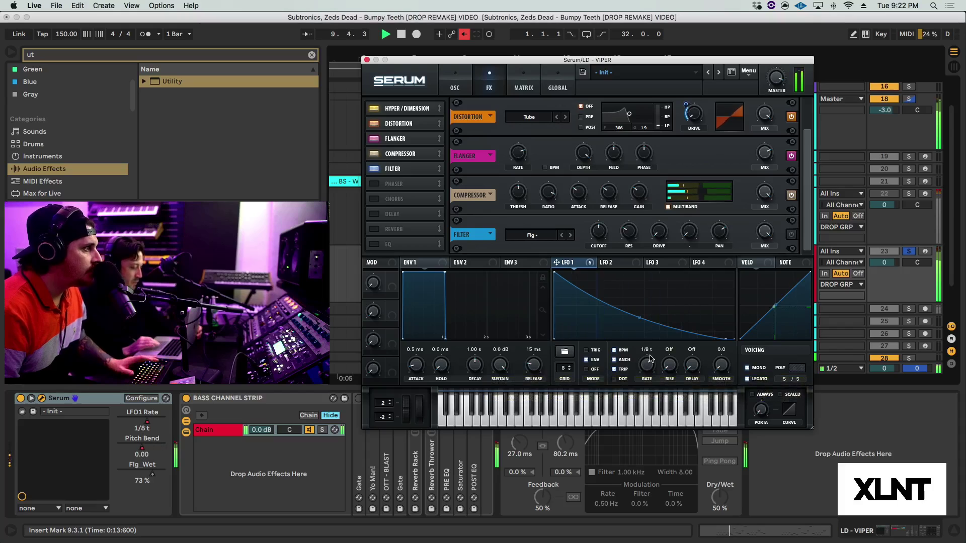
# Stop playback and assign LFO 1 to the resonance of the Flg- filter in the effects chain.
pyautogui.press('space')
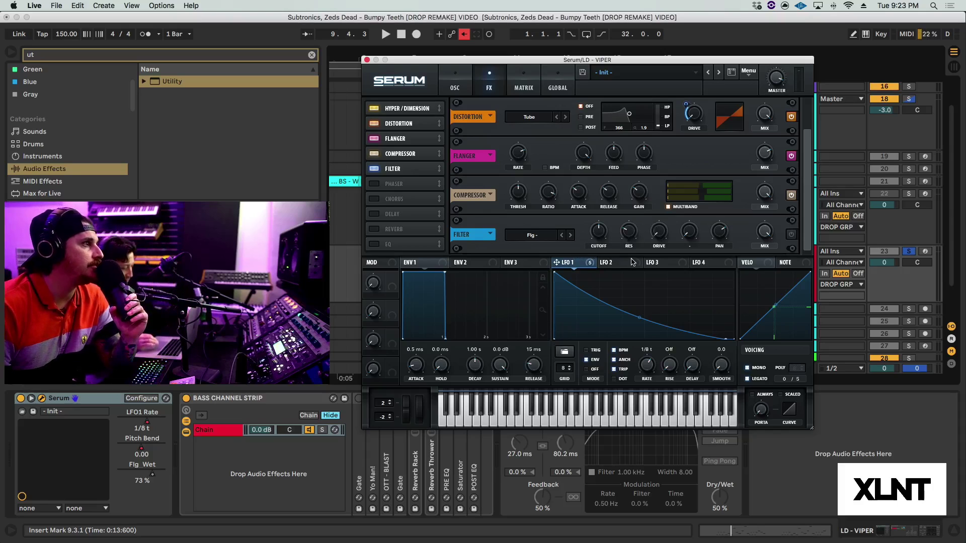
pyautogui.moveTo(589, 265)
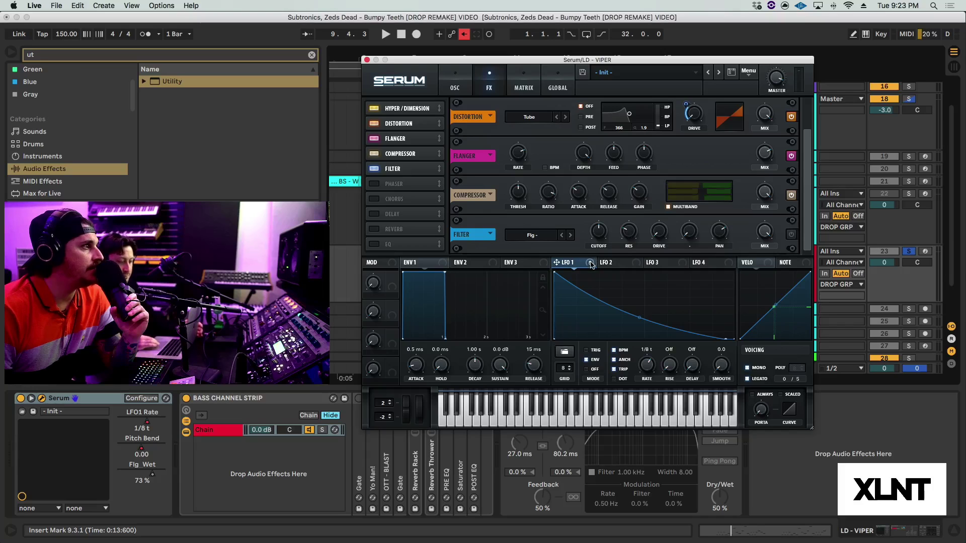
pyautogui.moveTo(591, 265); pyautogui.dragTo(618, 224)
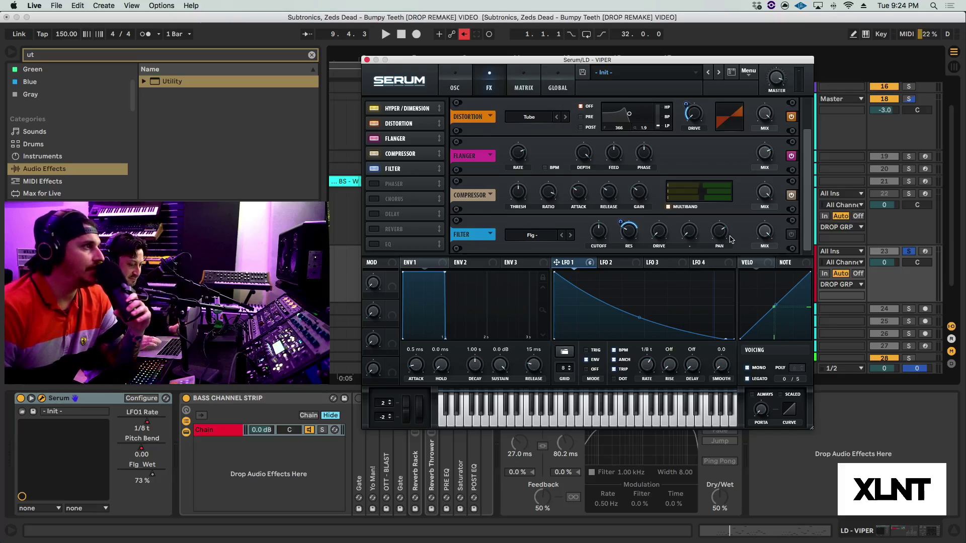
# Enable the effects filter and audition the lead, bypassing and re-enabling the filter to compare.
pyautogui.moveTo(724, 234)
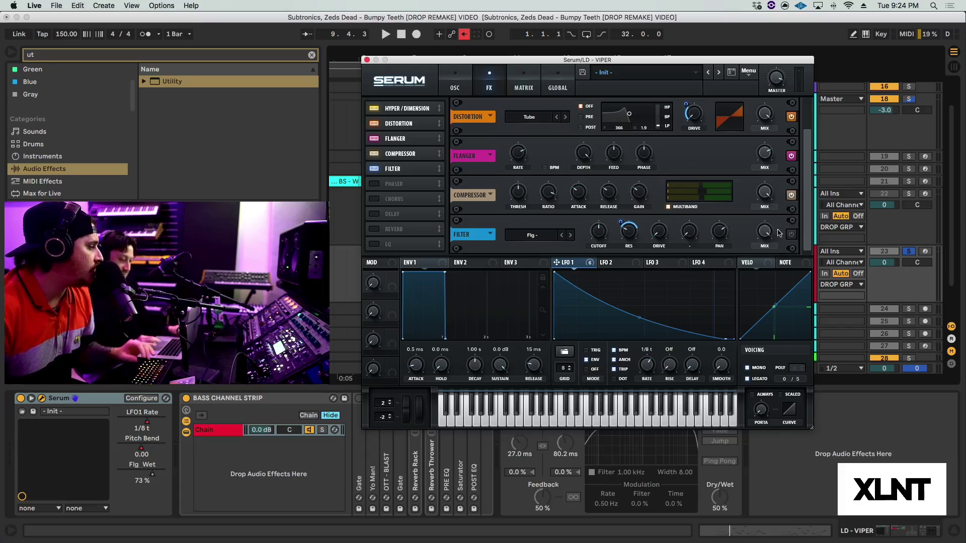
pyautogui.click(792, 235)
pyautogui.press('space')
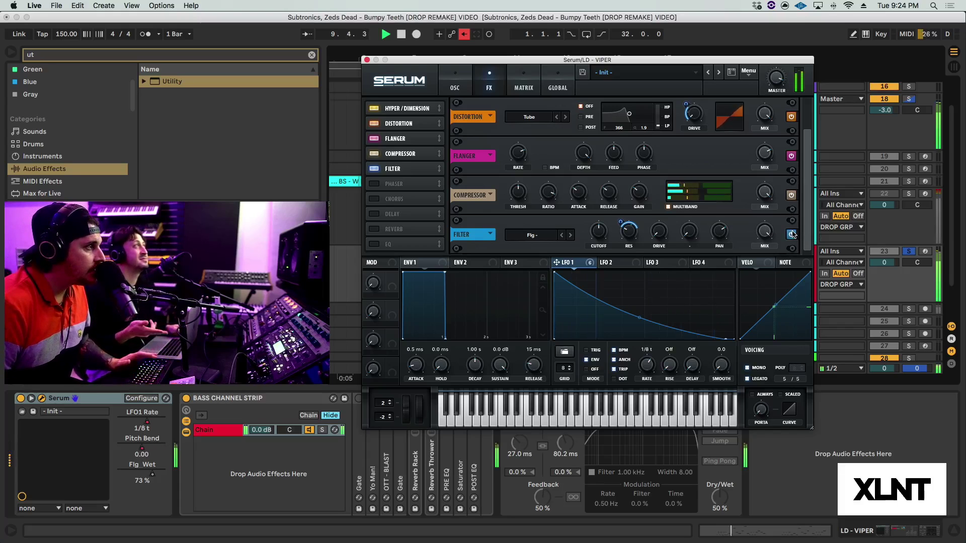
pyautogui.click(792, 234)
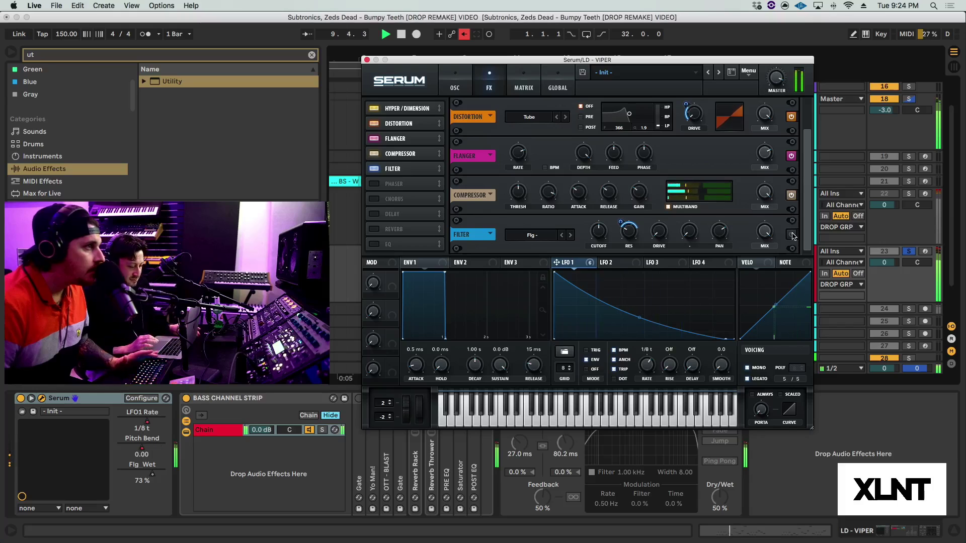
pyautogui.click(793, 234)
pyautogui.press('space')
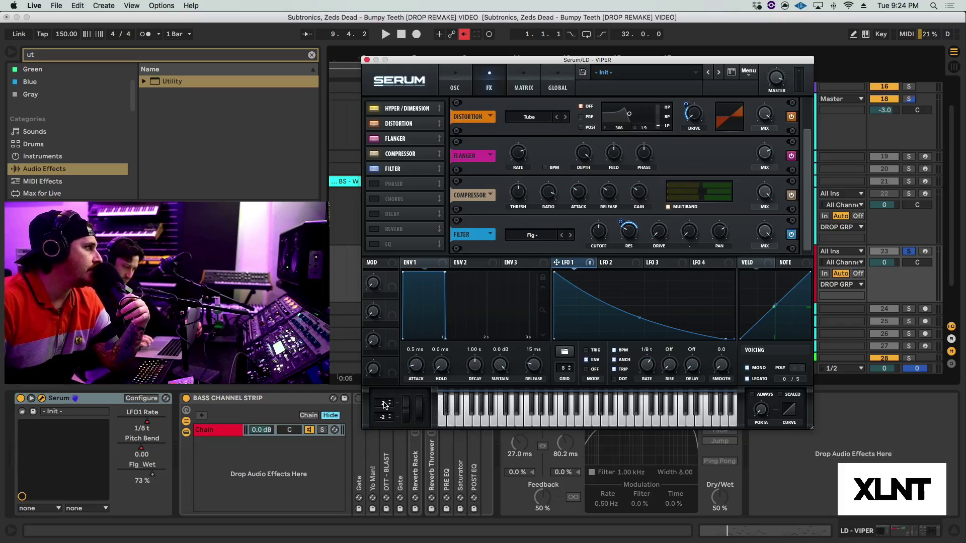
# Set Serum's pitch bend range to 12 up and -11 down and audition the lead.
pyautogui.moveTo(385, 405); pyautogui.dragTo(385, 443)
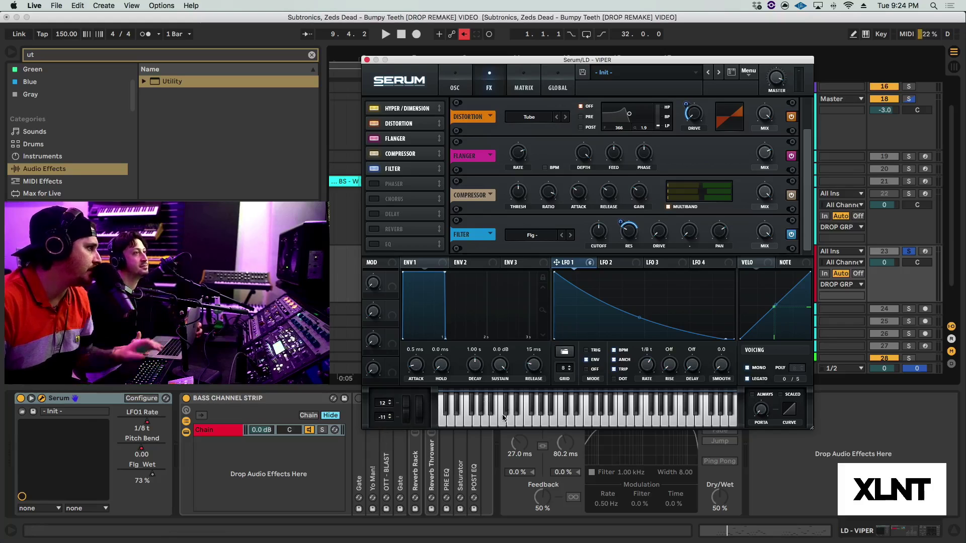
pyautogui.press('space')
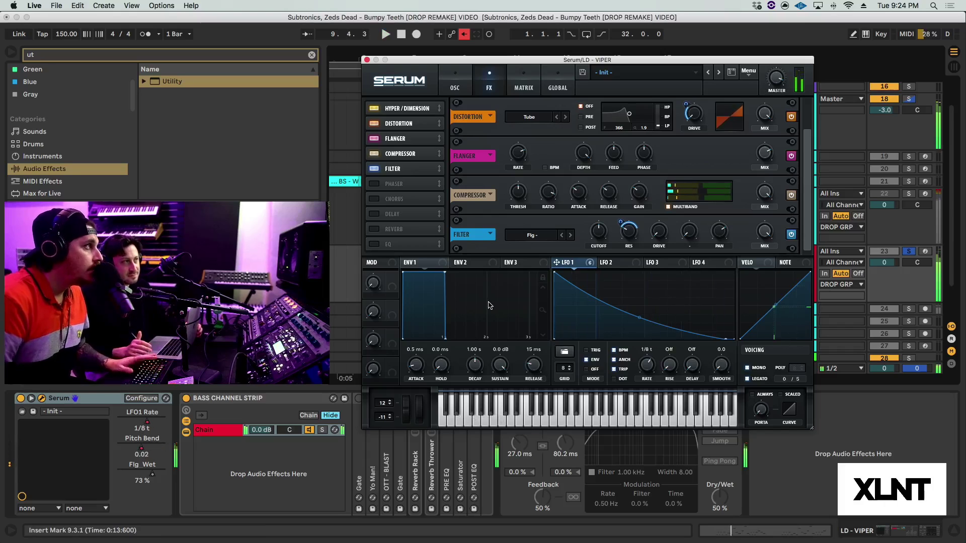
pyautogui.press('space')
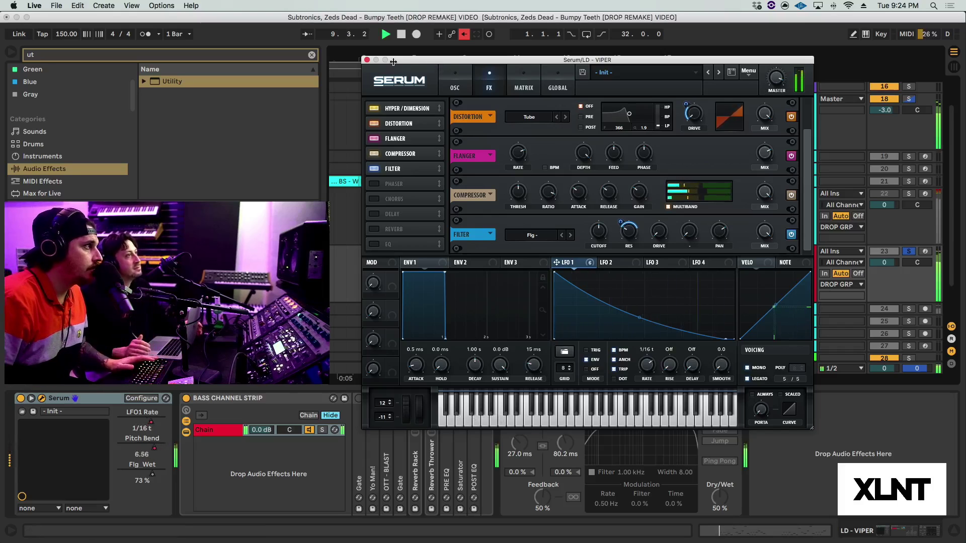
# Hide the Serum window, display the Pitch Bend automation of LD - VIPER in DROP 1A and audition it.
pyautogui.press('super+alt+p')
pyautogui.press('a')
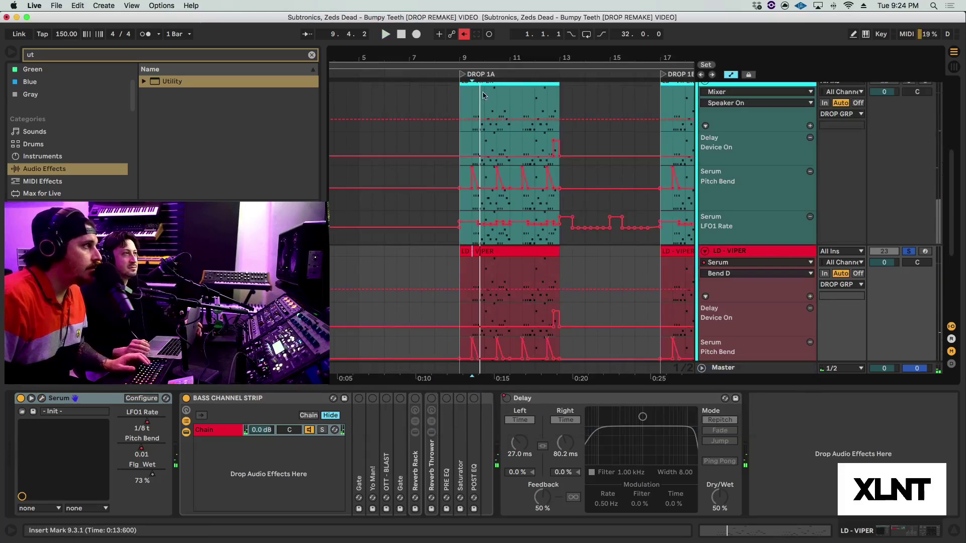
pyautogui.press('z')
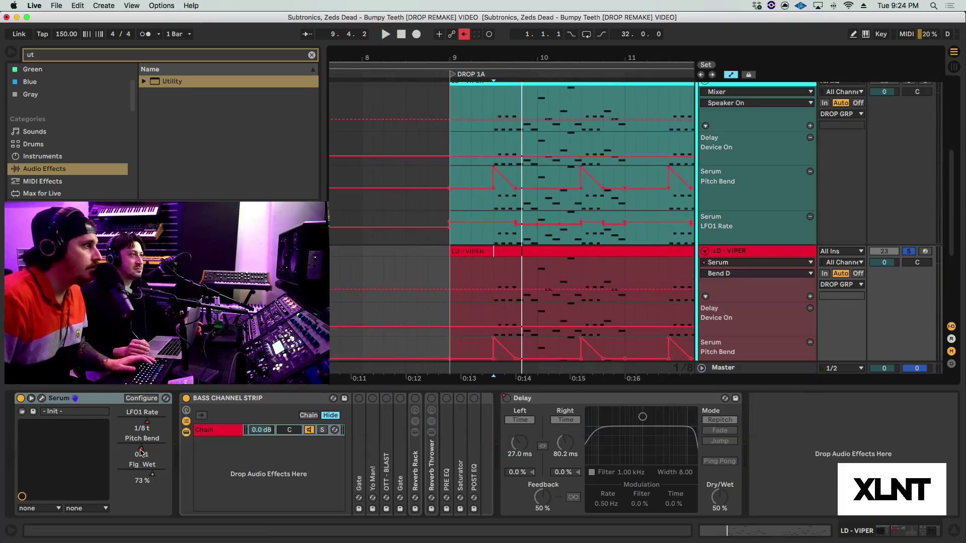
pyautogui.click(141, 453)
pyautogui.press('space')
pyautogui.scroll(-3, 548, 225)
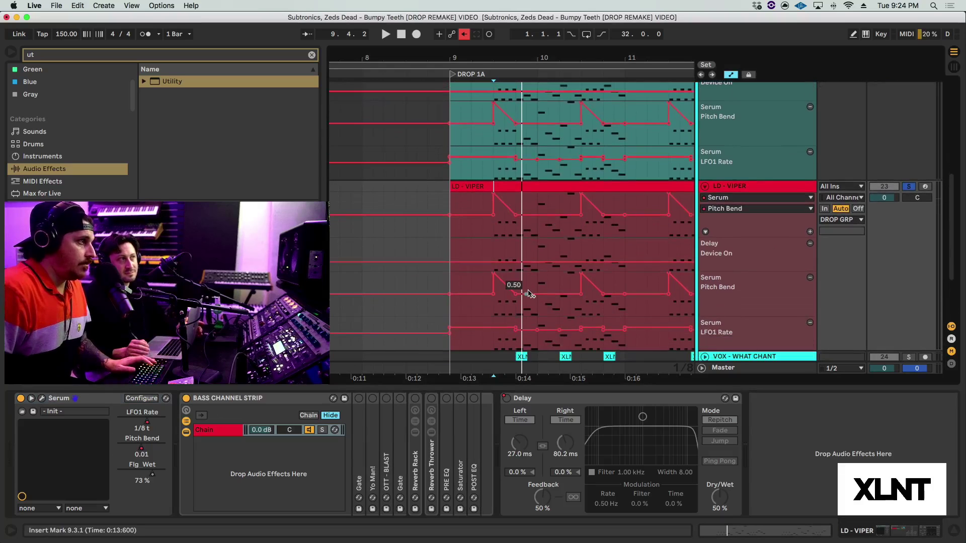
pyautogui.hscroll(-2, 548, 225)
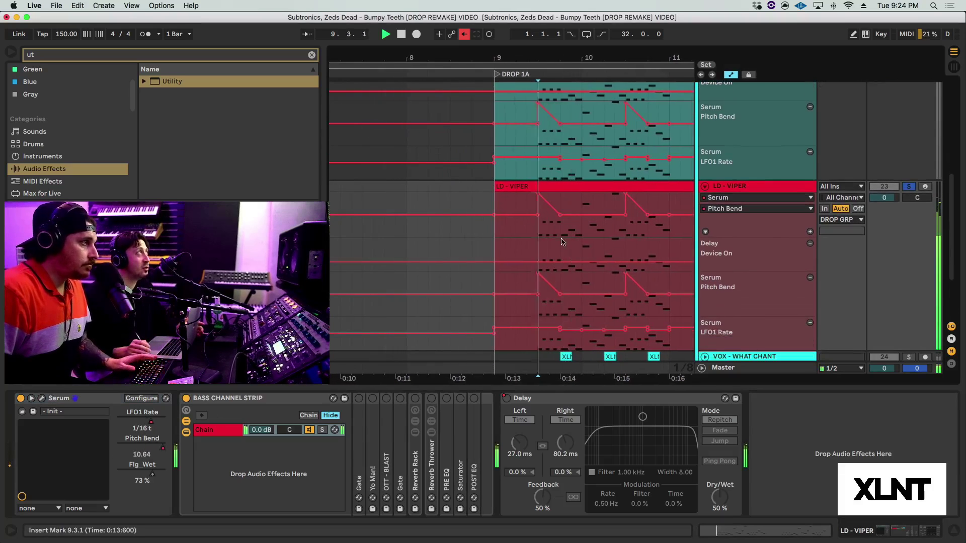
pyautogui.press('space')
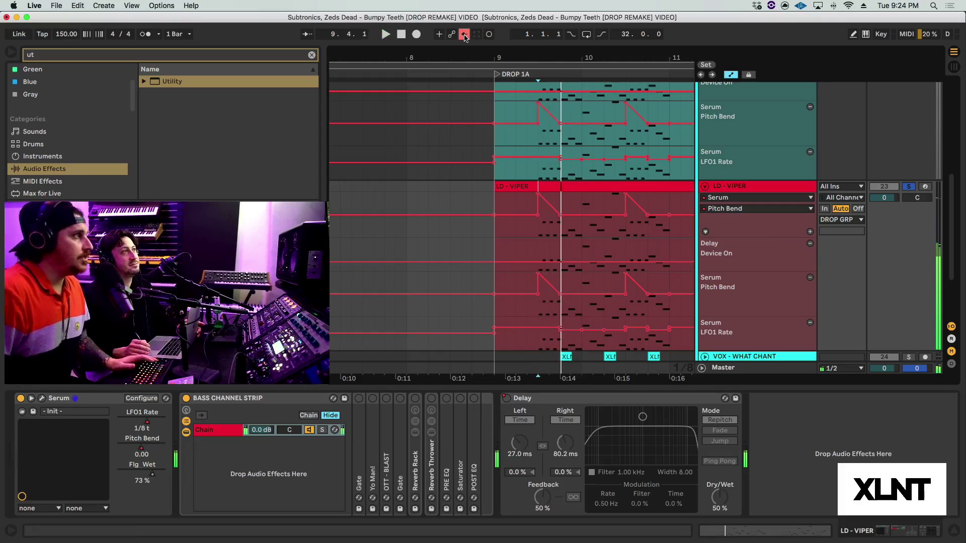
# Expand and enable the first Gate in the BASS CHANNEL STRIP and solo the LD - VIPER track during playback.
pyautogui.press('-')
pyautogui.press('-')
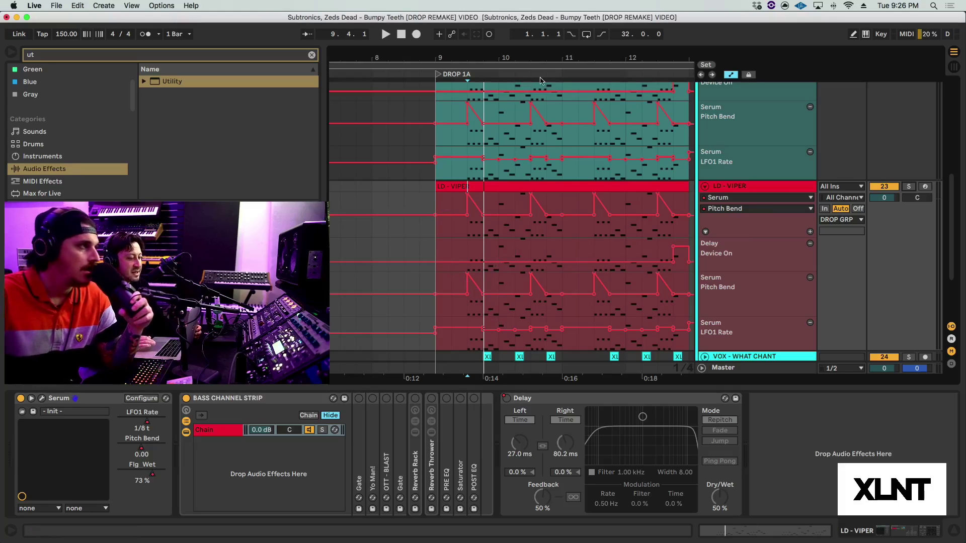
pyautogui.moveTo(518, 57); pyautogui.dragTo(518, 54)
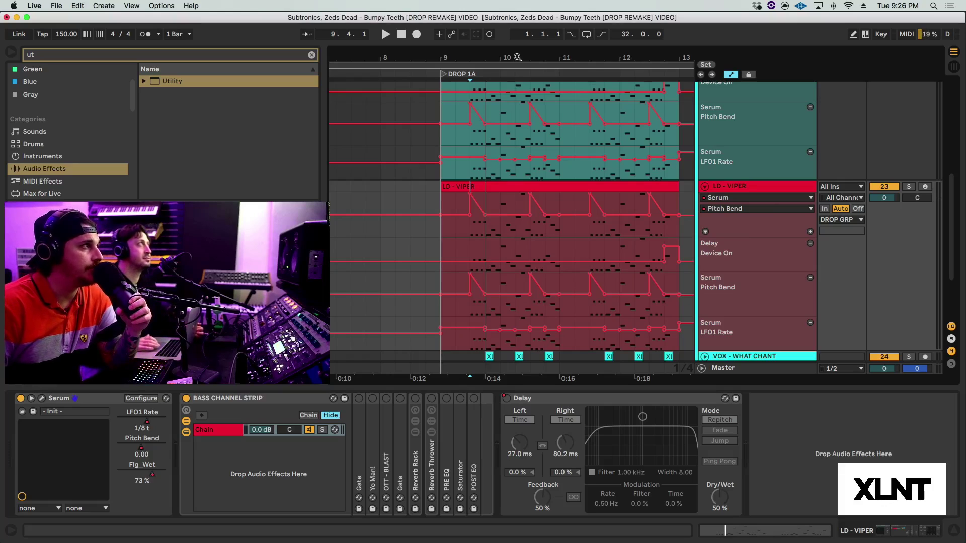
pyautogui.moveTo(519, 57); pyautogui.dragTo(518, 54)
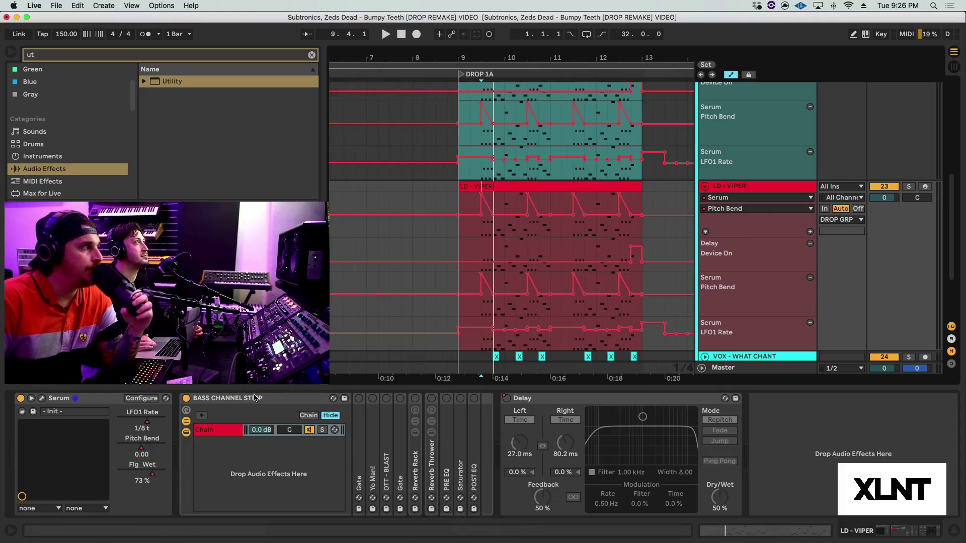
pyautogui.doubleClick(361, 446)
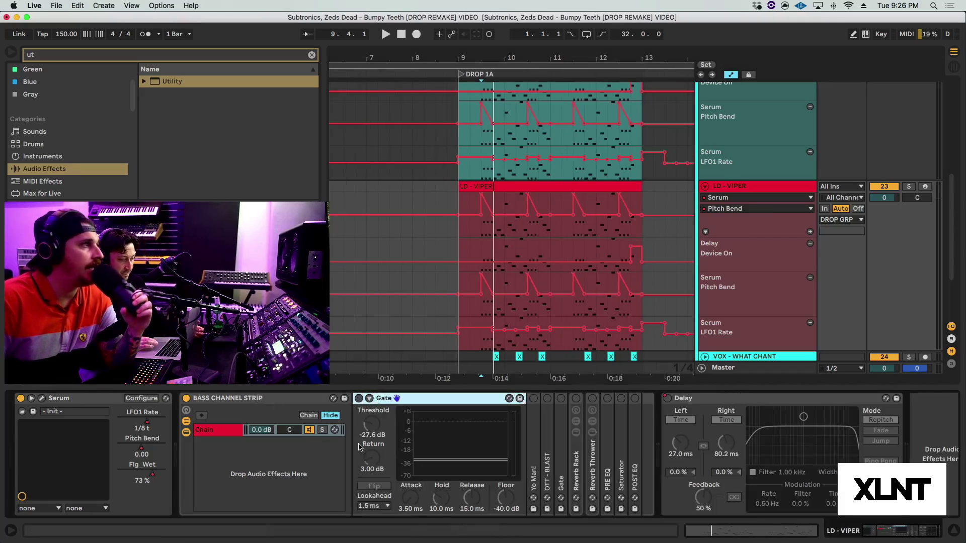
pyautogui.click(359, 398)
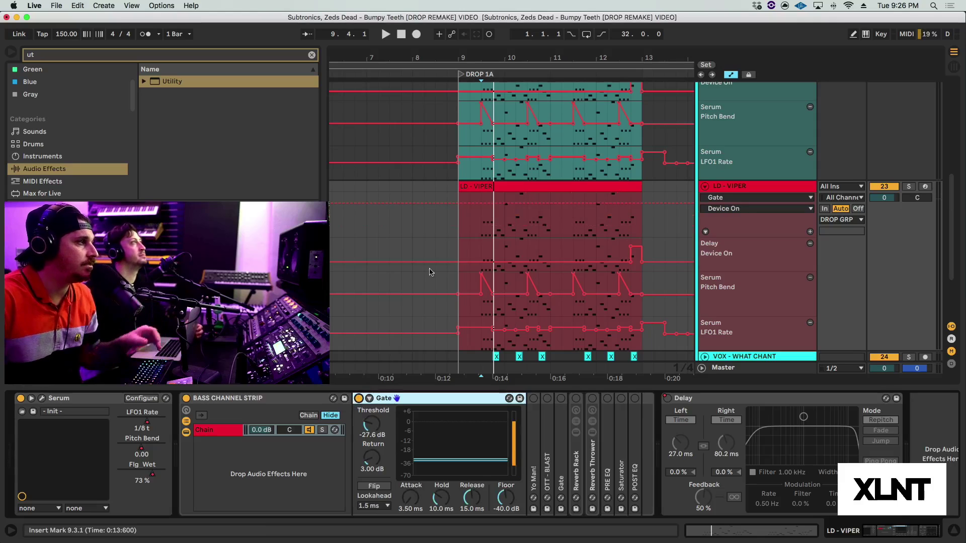
pyautogui.press('space')
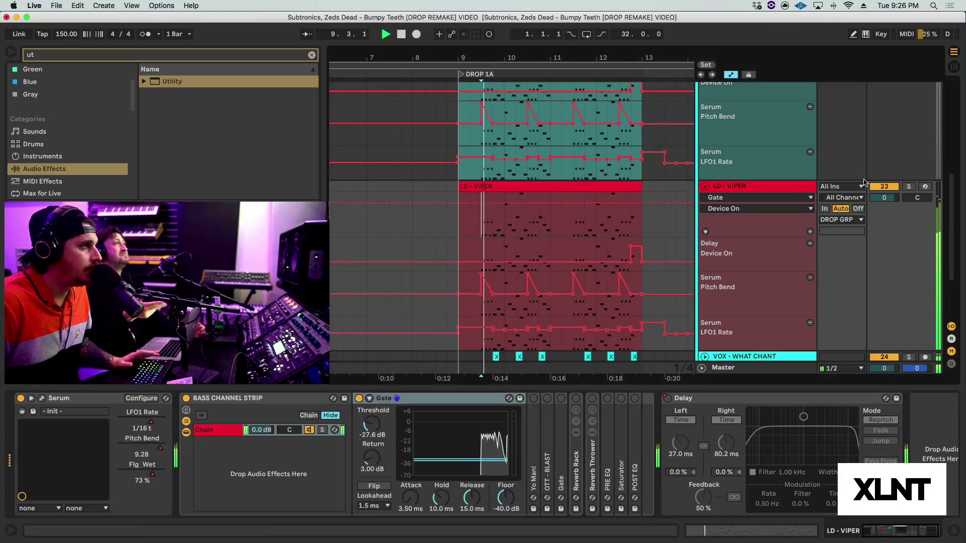
pyautogui.click(908, 187)
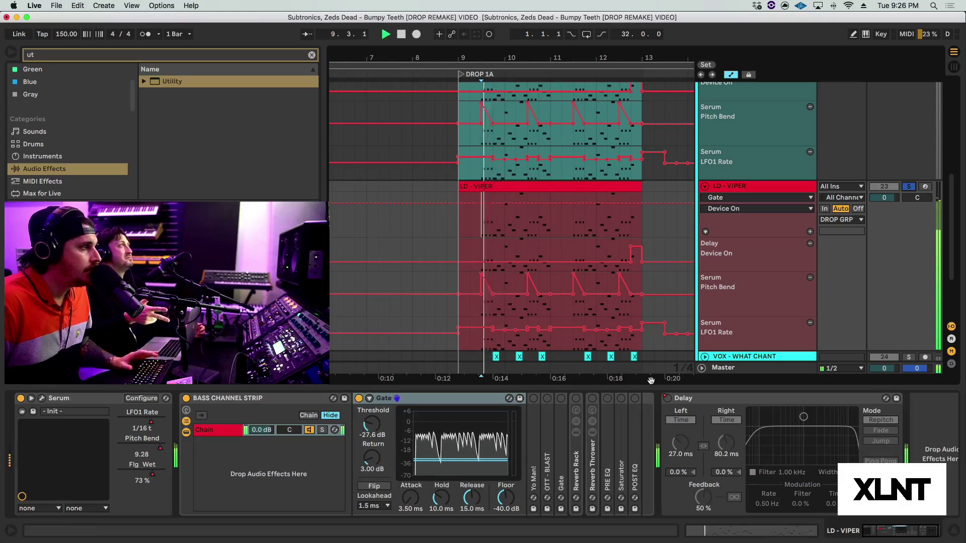
# Replay the soloed lead while bypassing and re-enabling the first Gate to compare.
pyautogui.press('space')
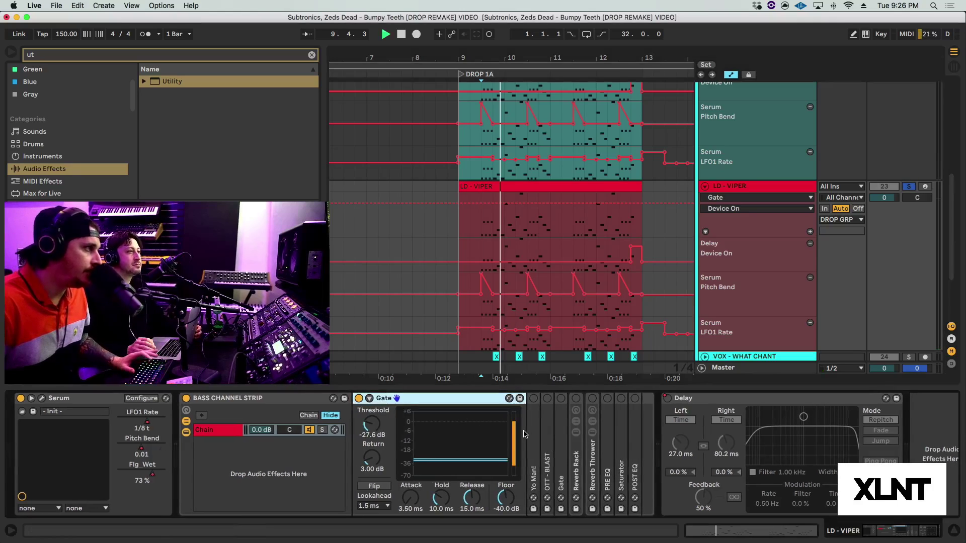
pyautogui.click(358, 398)
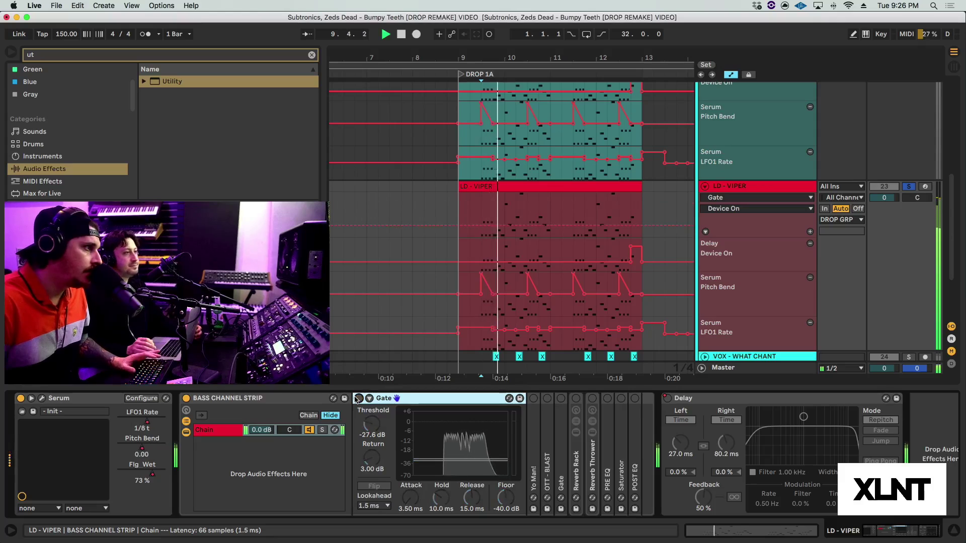
pyautogui.click(358, 398)
# Enable the Yo Man! delay, audition the lead through it, and collapse it together with the first Gate.
pyautogui.doubleClick(536, 437)
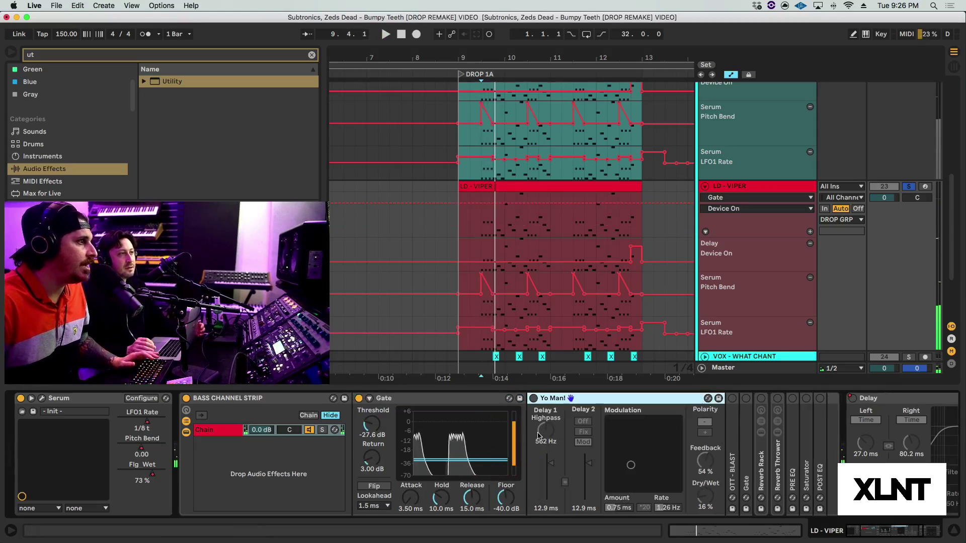
pyautogui.press('super+0')
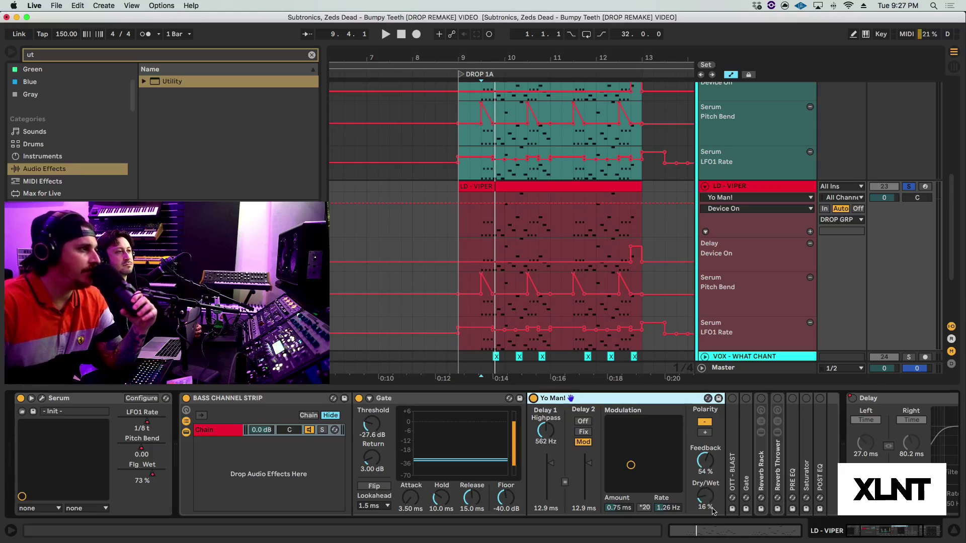
pyautogui.press('space')
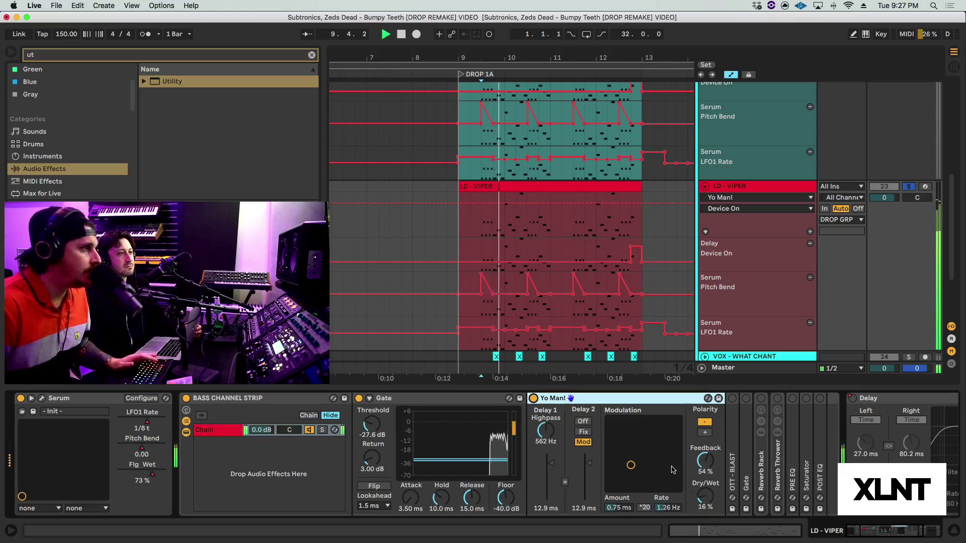
pyautogui.doubleClick(448, 397)
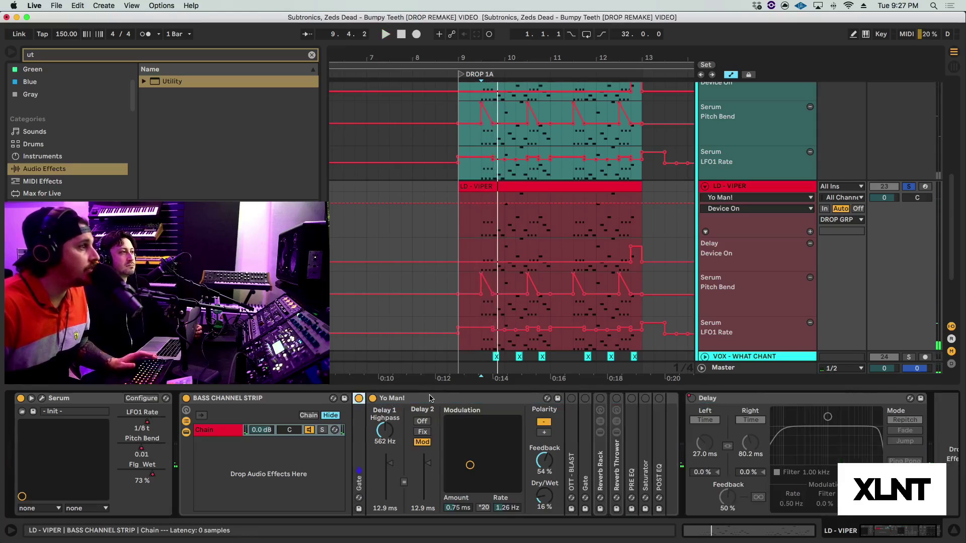
pyautogui.doubleClick(430, 398)
# Expand and enable the OTT - BLAST multiband compressor and audition the lead through it.
pyautogui.doubleClick(383, 424)
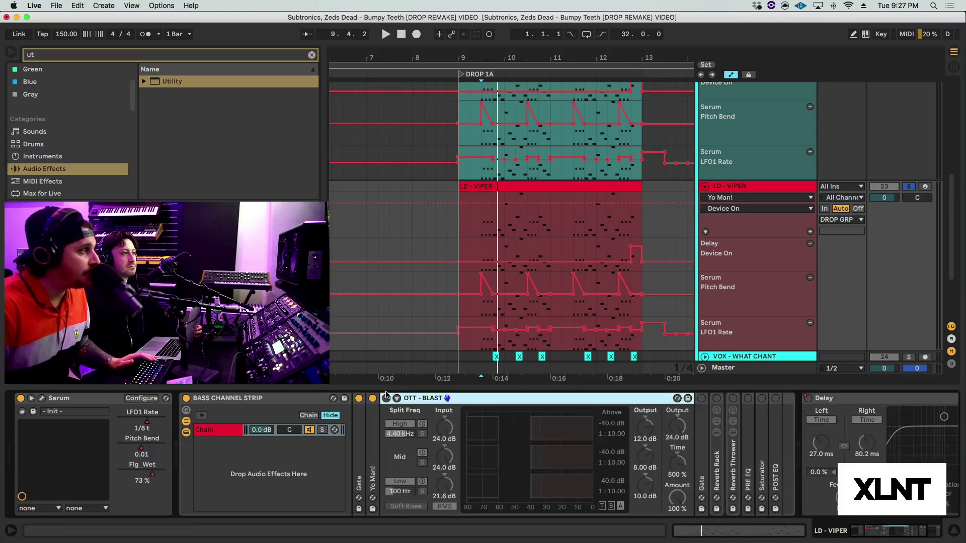
pyautogui.click(385, 398)
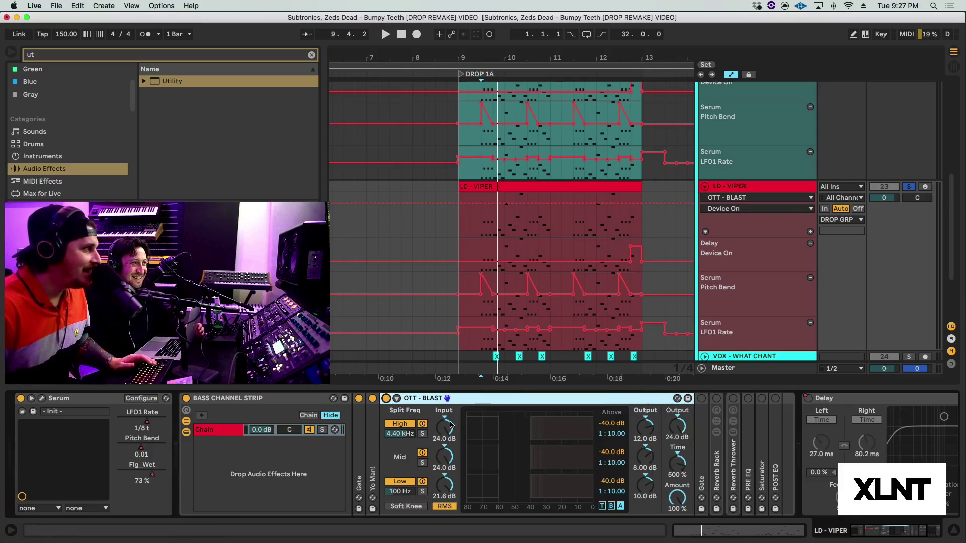
pyautogui.press('space')
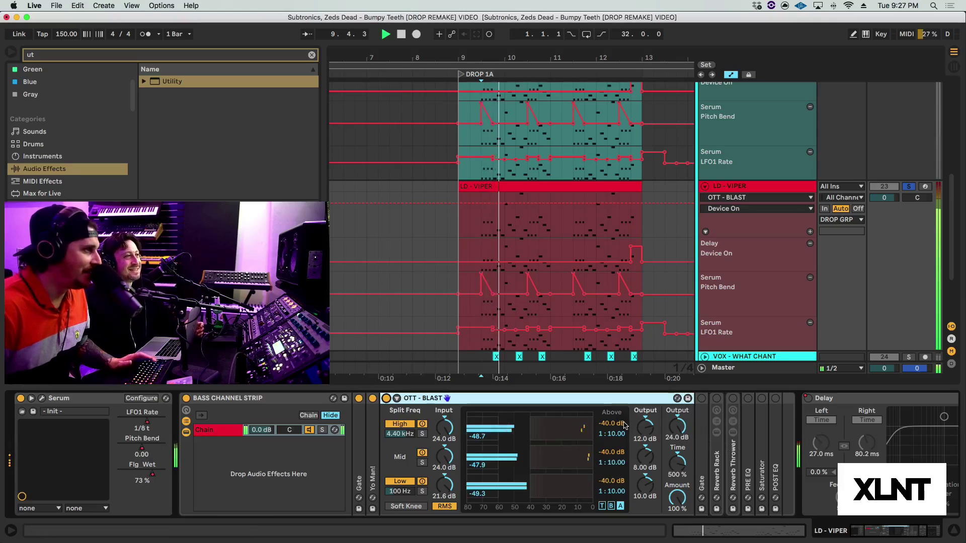
pyautogui.press('space')
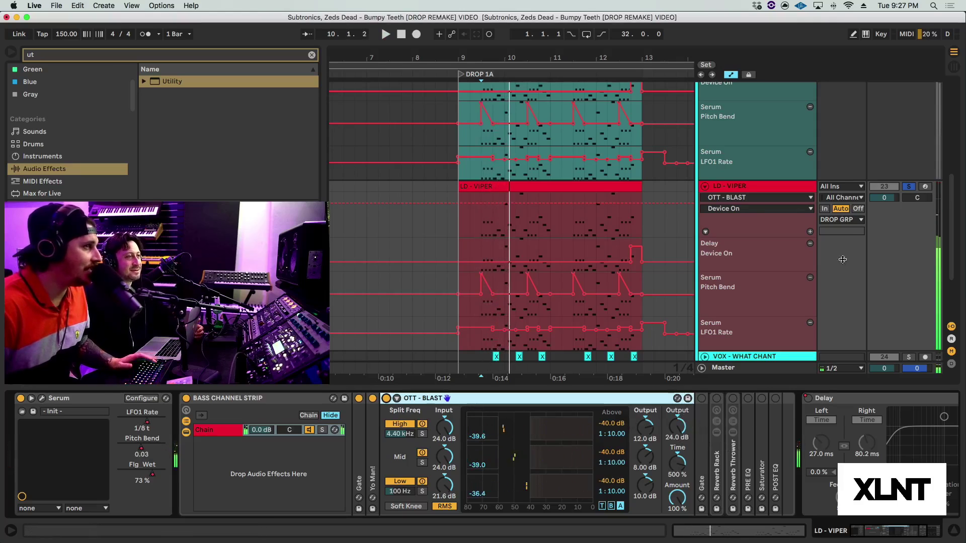
# Enable the Gate after OTT - BLAST, audition the lead through it, and collapse both devices.
pyautogui.doubleClick(704, 400)
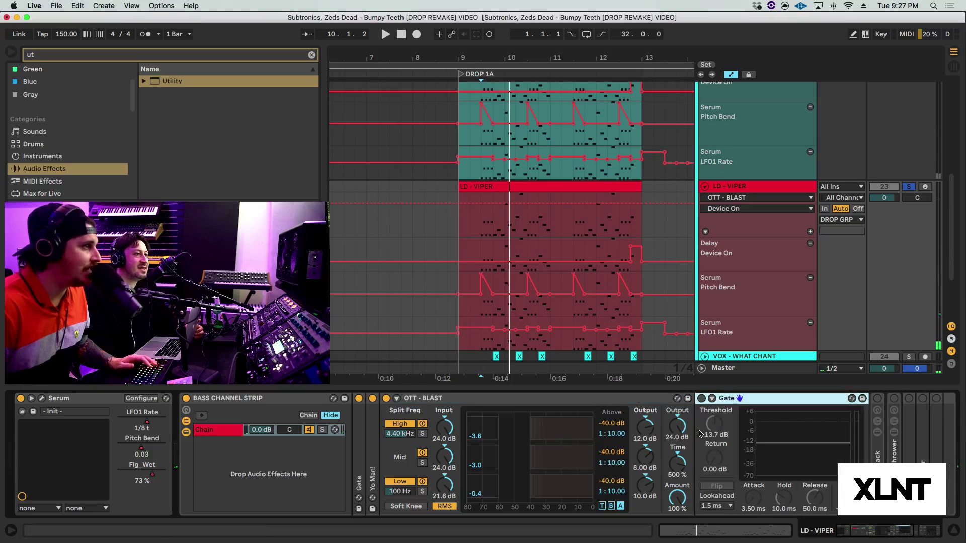
pyautogui.press('space')
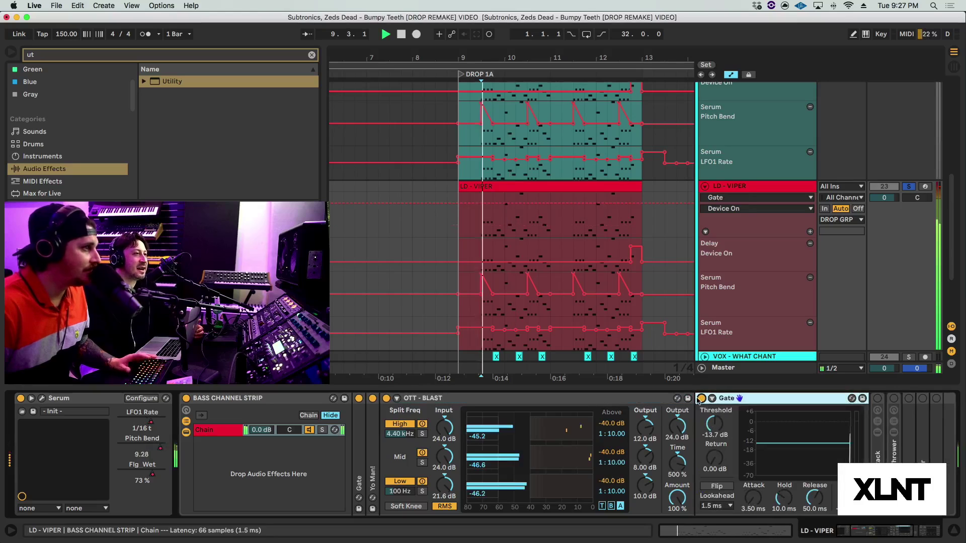
pyautogui.doubleClick(566, 399)
pyautogui.press('space')
pyautogui.doubleClick(566, 399)
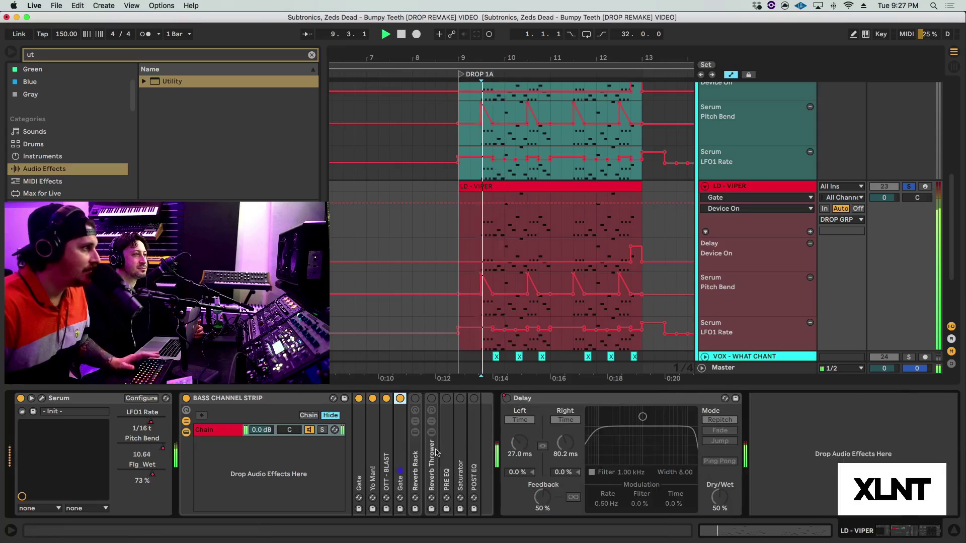
# Expand and enable the Reverb Rack and audition the soloed lead through it.
pyautogui.doubleClick(416, 459)
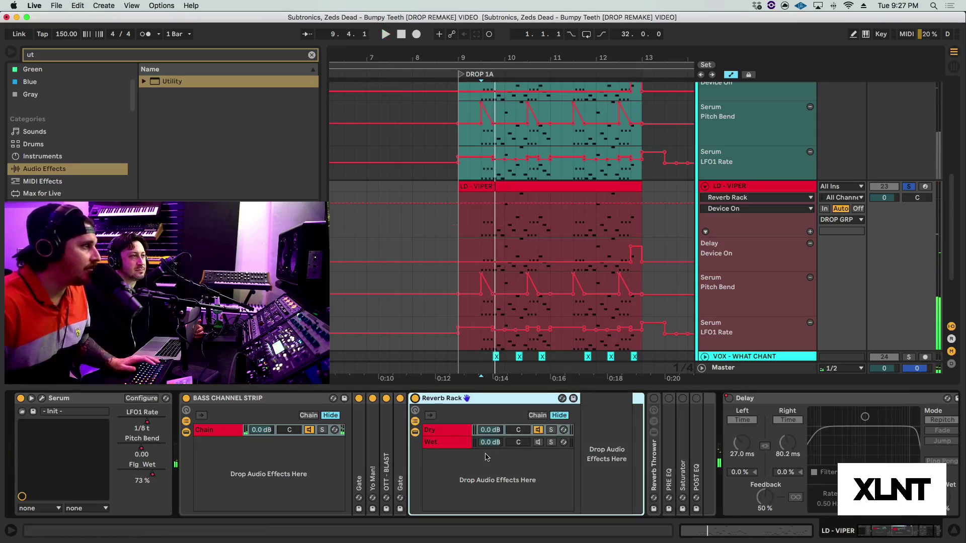
pyautogui.press('space')
pyautogui.press('space')
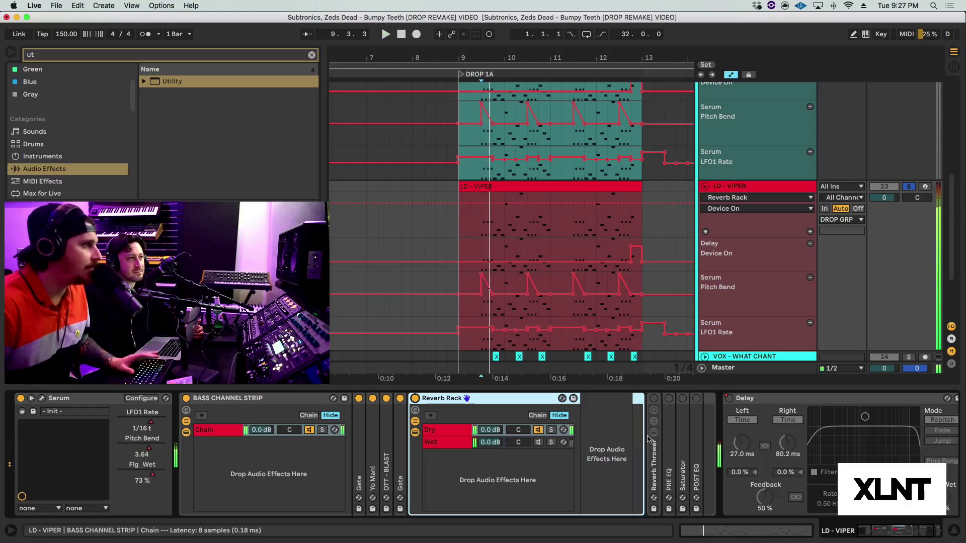
# Enable the Reverb Thrower and collapse it together with the Reverb Rack.
pyautogui.doubleClick(654, 443)
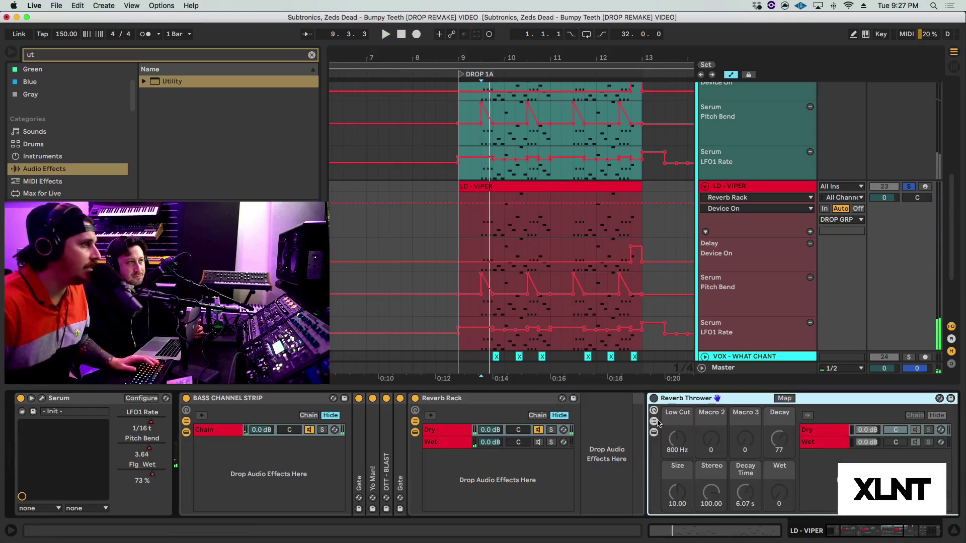
pyautogui.doubleClick(493, 398)
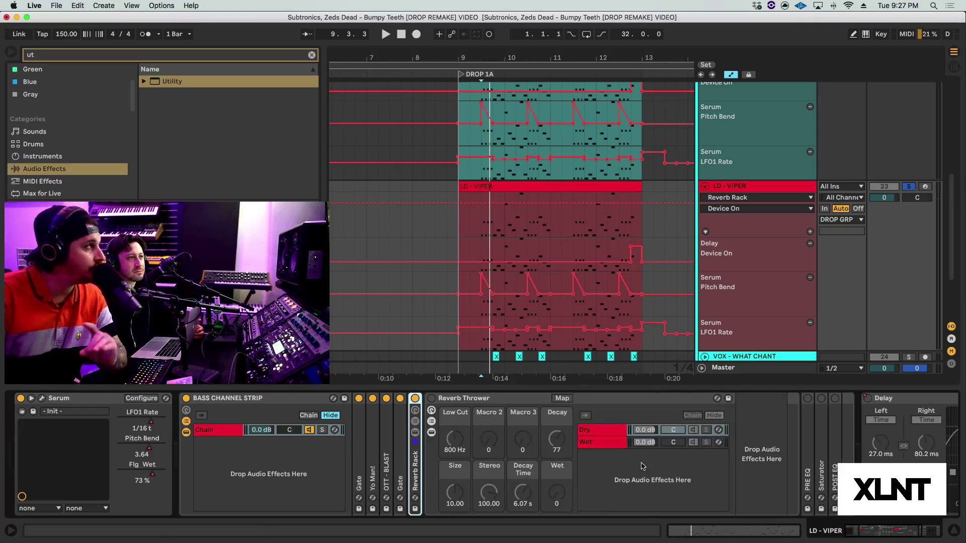
pyautogui.click(478, 398)
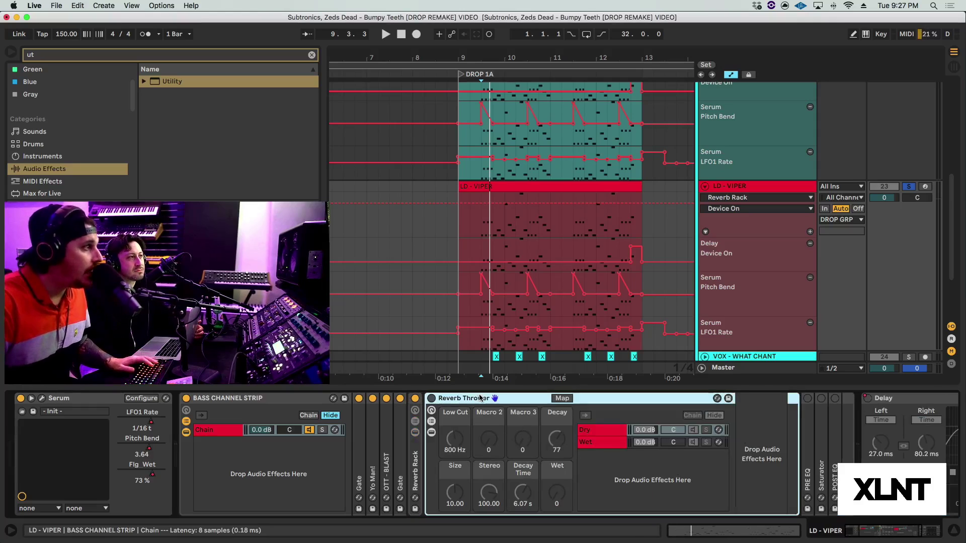
pyautogui.click(432, 398)
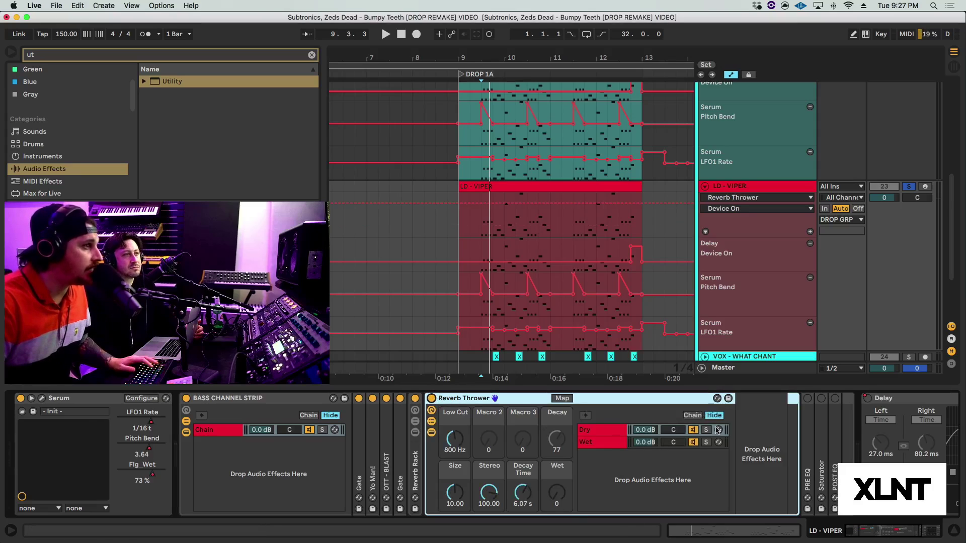
pyautogui.doubleClick(478, 398)
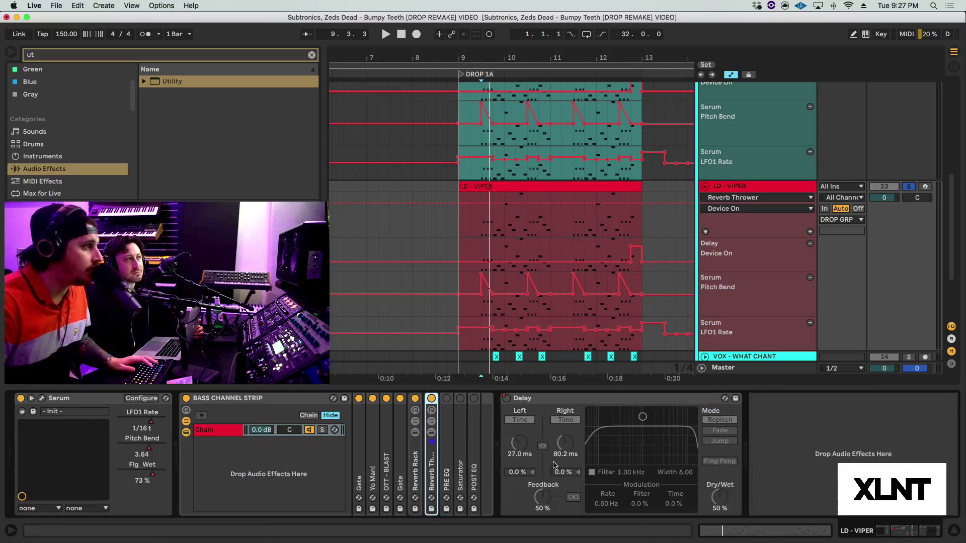
# Expand and enable the PRE EQ, then unsolo LD - VIPER and play it within the full mix.
pyautogui.doubleClick(447, 443)
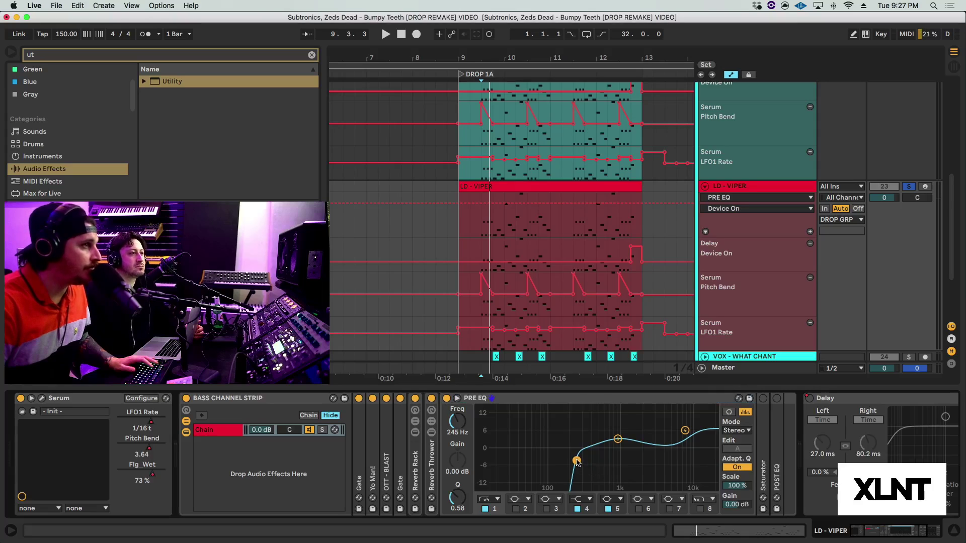
pyautogui.click(909, 187)
pyautogui.press('space')
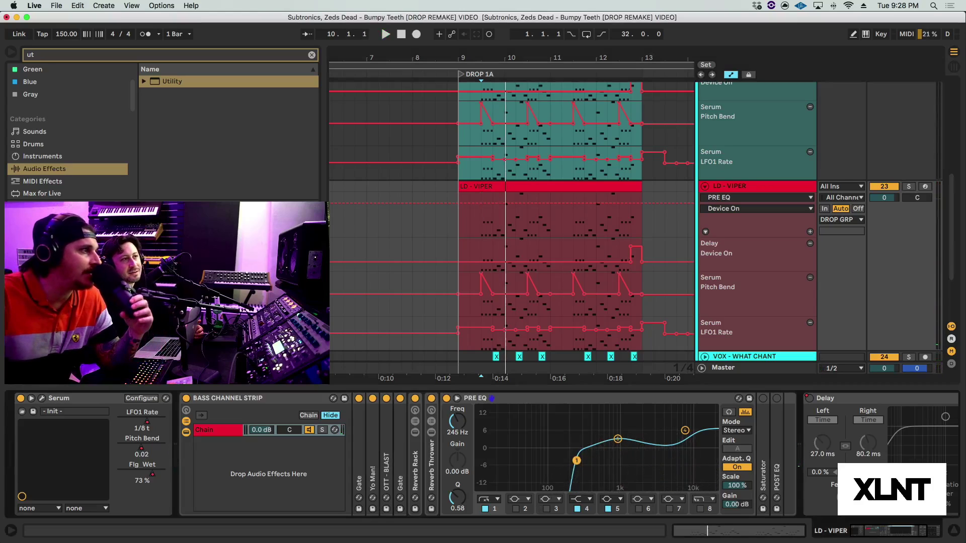
# Inspect the PRE EQ's mid bell and high shelf bands, replay the mix through it, and collapse the device.
pyautogui.click(617, 439)
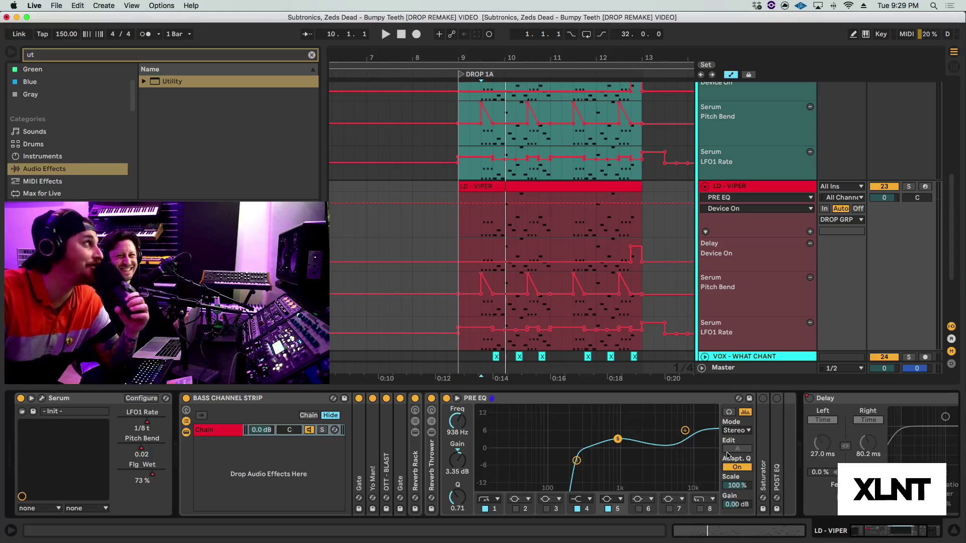
pyautogui.click(685, 431)
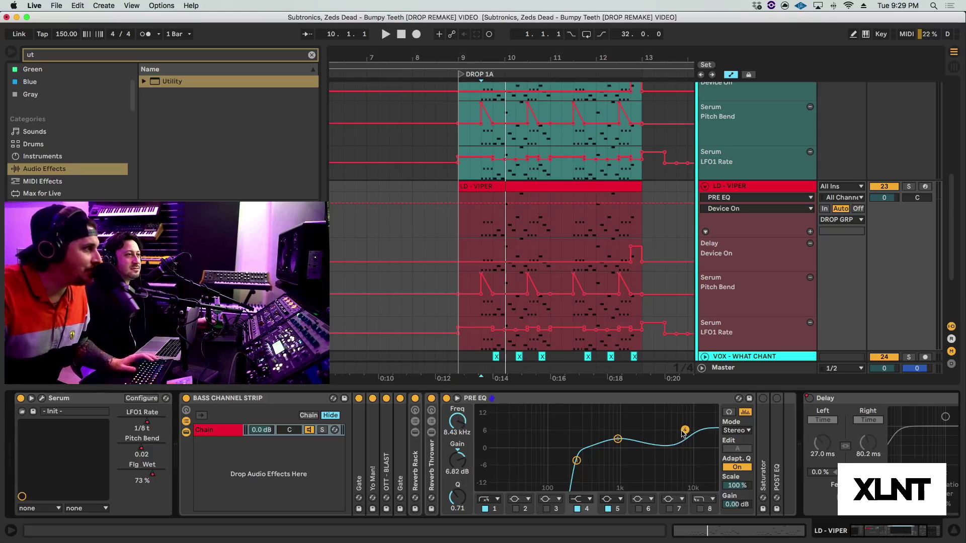
pyautogui.click(614, 399)
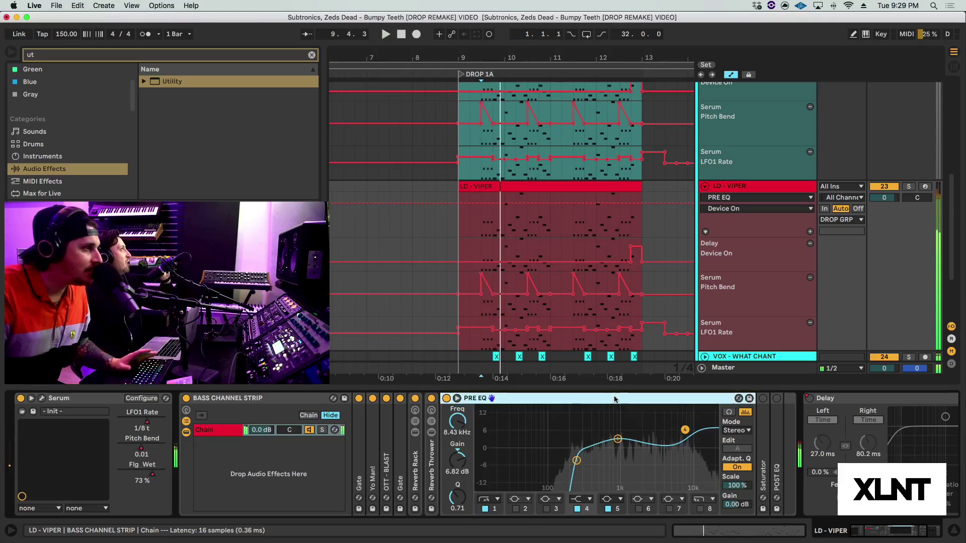
pyautogui.doubleClick(615, 399)
# Expand and enable the Saturator and audition the lead in the mix through it.
pyautogui.doubleClick(459, 417)
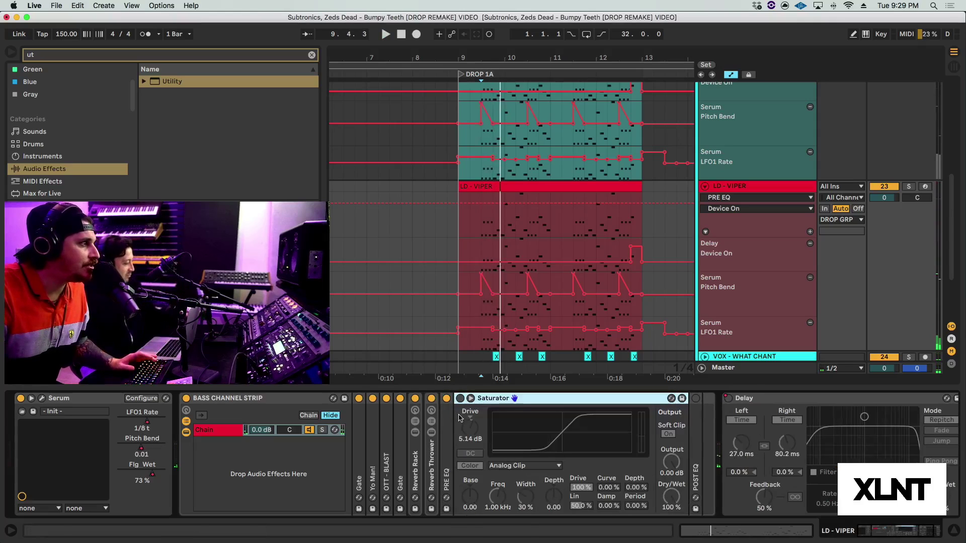
pyautogui.click(460, 398)
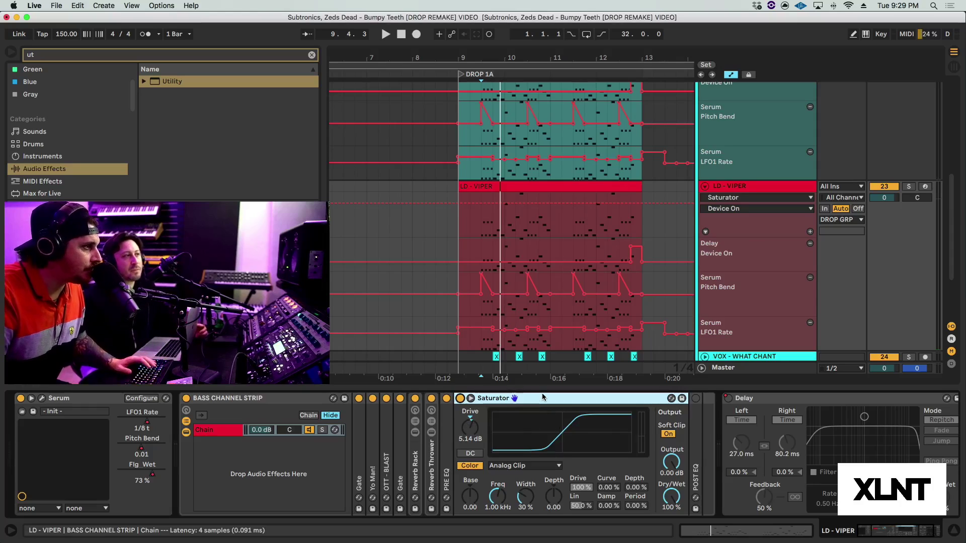
pyautogui.doubleClick(565, 398)
pyautogui.press('space')
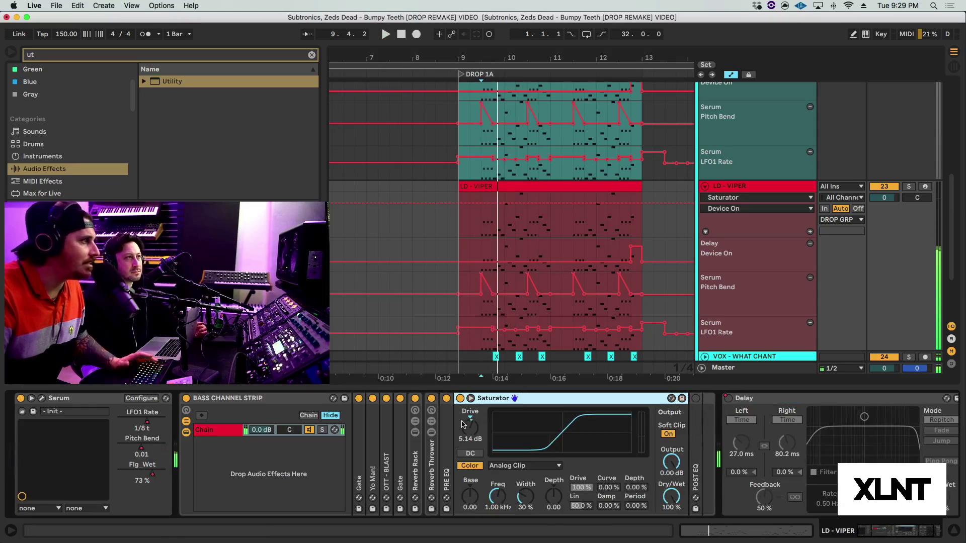
# Replay the mix to compare the Saturator's effect, leaving it enabled, and collapse the device.
pyautogui.doubleClick(460, 412)
pyautogui.click(460, 398)
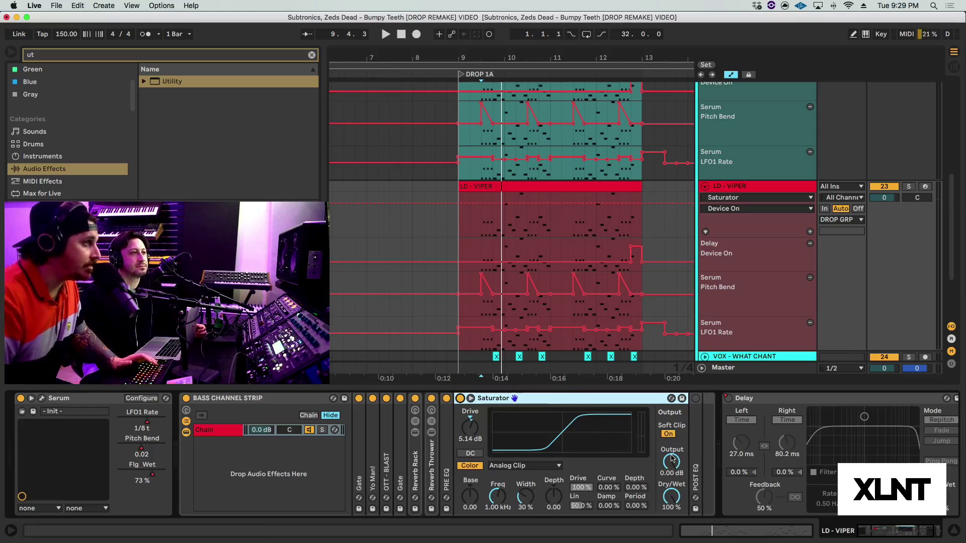
pyautogui.press('space')
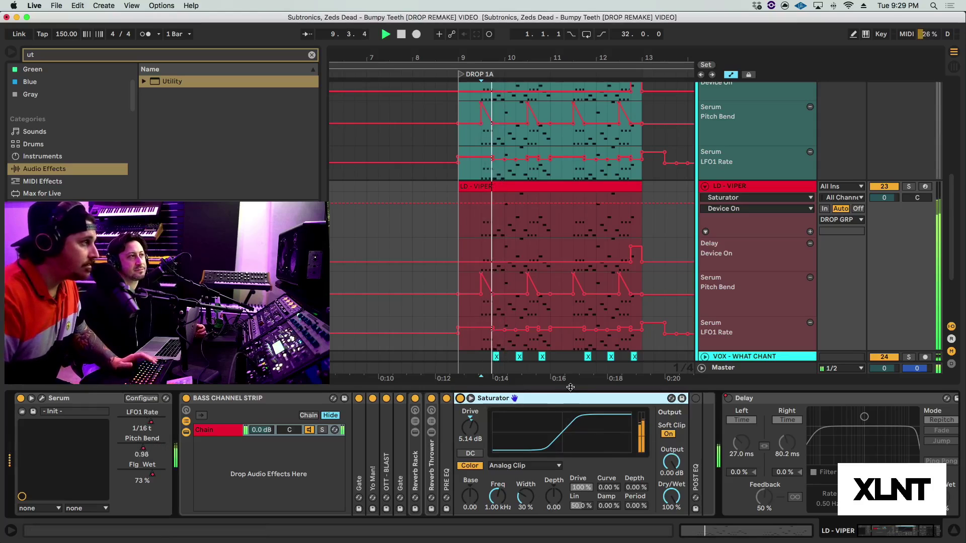
pyautogui.doubleClick(557, 398)
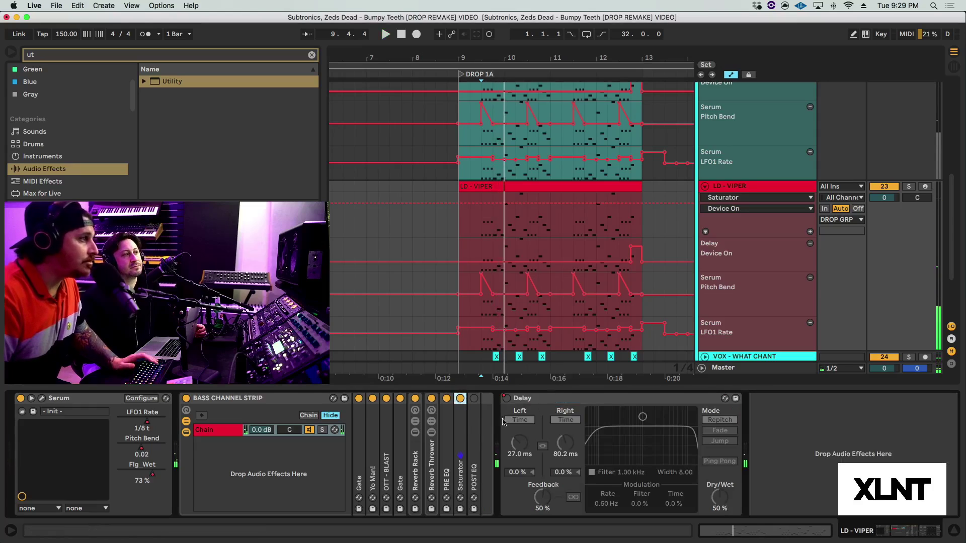
# Enable the POST EQ, compare the mix with its band 1 low cut off and on, and collapse it.
pyautogui.doubleClick(473, 398)
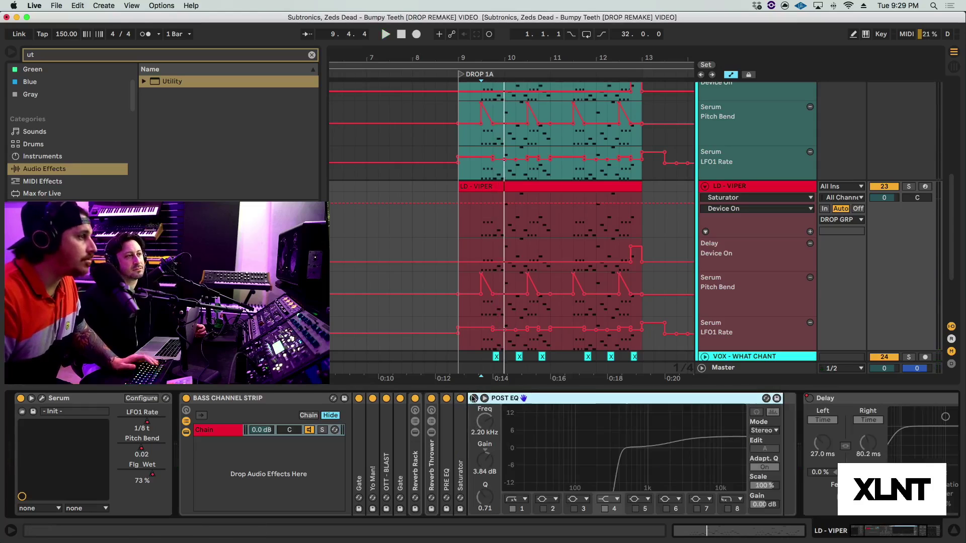
pyautogui.click(473, 398)
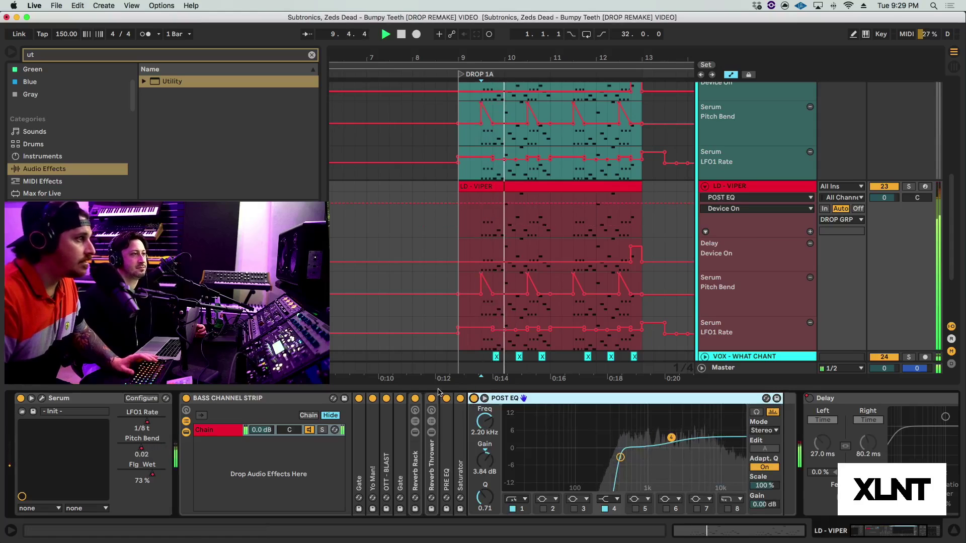
pyautogui.click(512, 508)
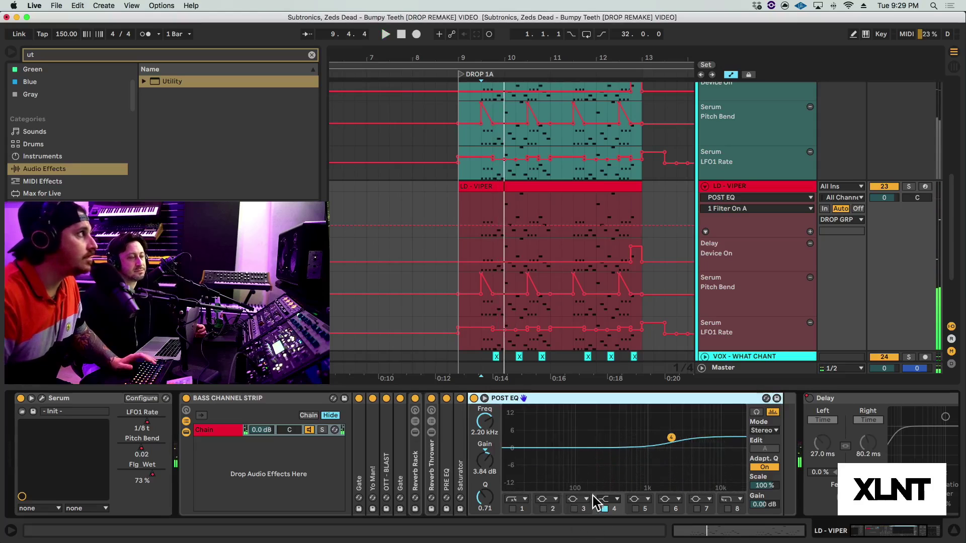
pyautogui.click(512, 508)
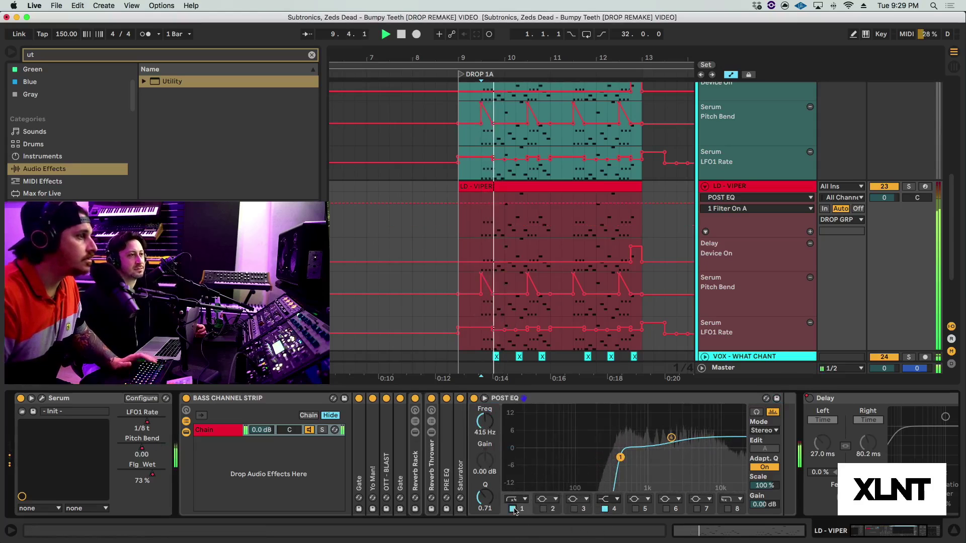
pyautogui.doubleClick(626, 400)
# Play DROP 1A from bar 9 to hear the lead through the complete channel strip.
pyautogui.click(458, 227)
pyautogui.press('space')
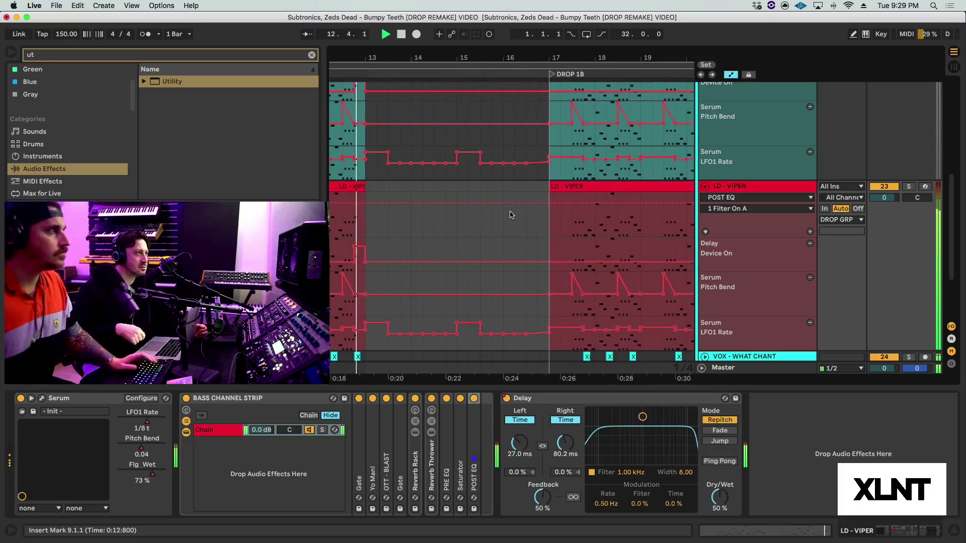
pyautogui.hscroll(-5, 511, 215)
pyautogui.press('space')
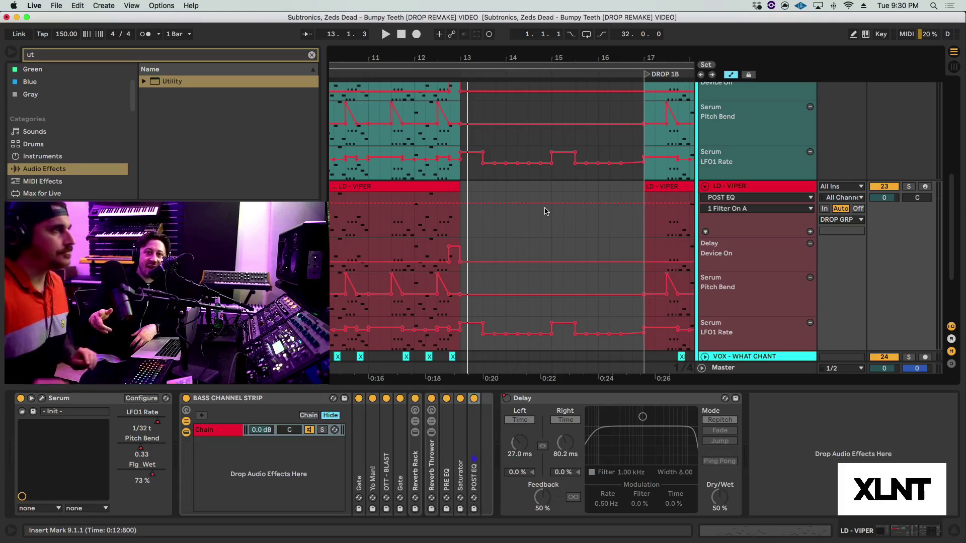
# Fold the LD - VIPER track and show the whole arrangement from BUILD to IMPACT.
pyautogui.click(704, 186)
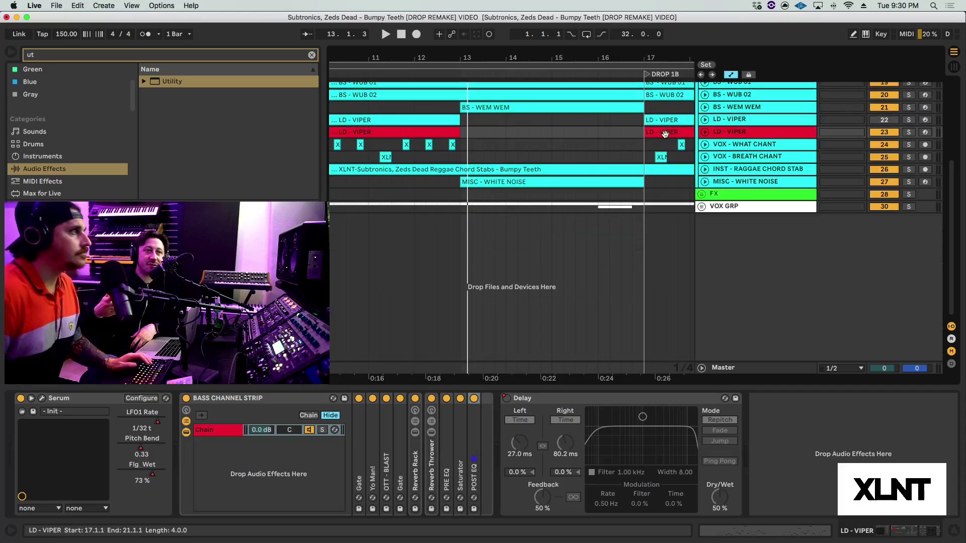
pyautogui.hscroll(-3, 664, 134)
pyautogui.hscroll(-3, 665, 134)
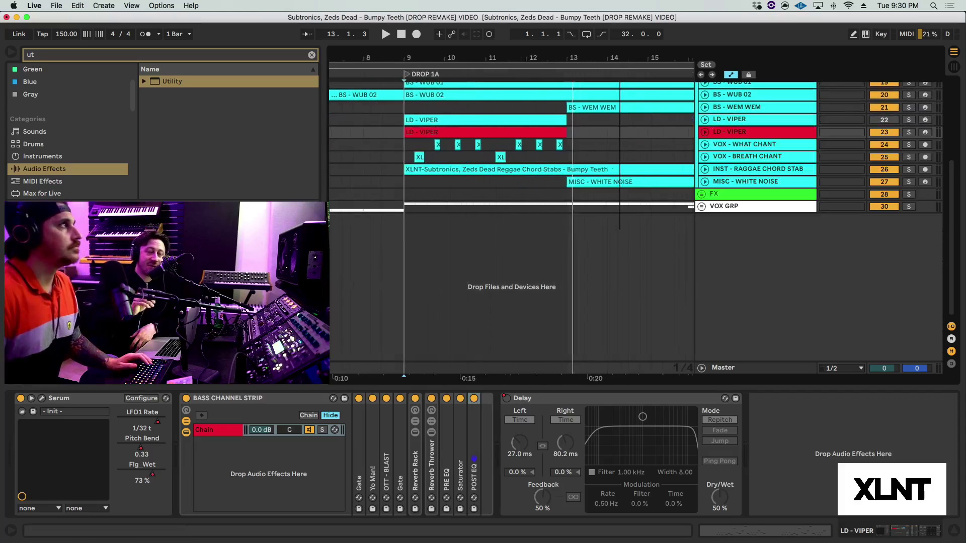
pyautogui.moveTo(449, 66); pyautogui.dragTo(449, 59)
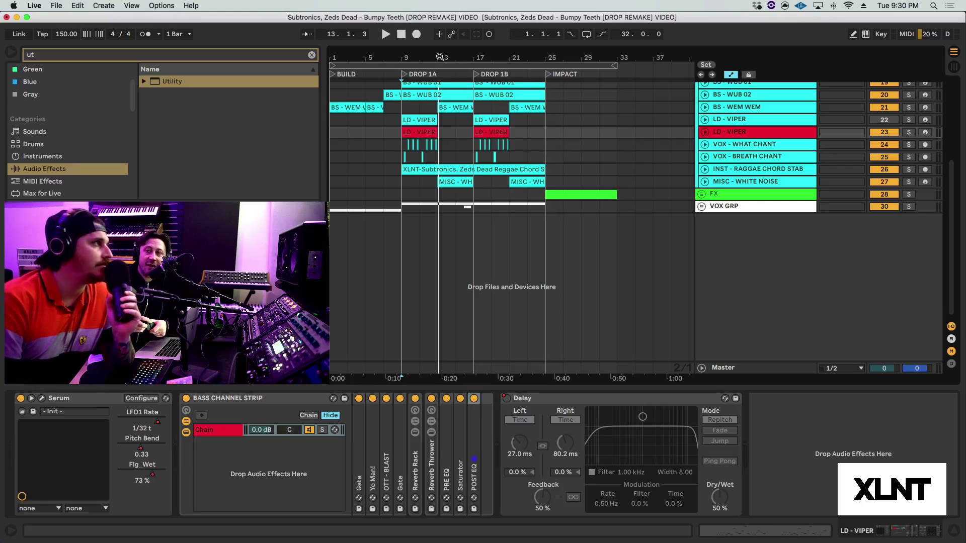
pyautogui.moveTo(443, 59); pyautogui.dragTo(413, 64)
pyautogui.click(413, 64)
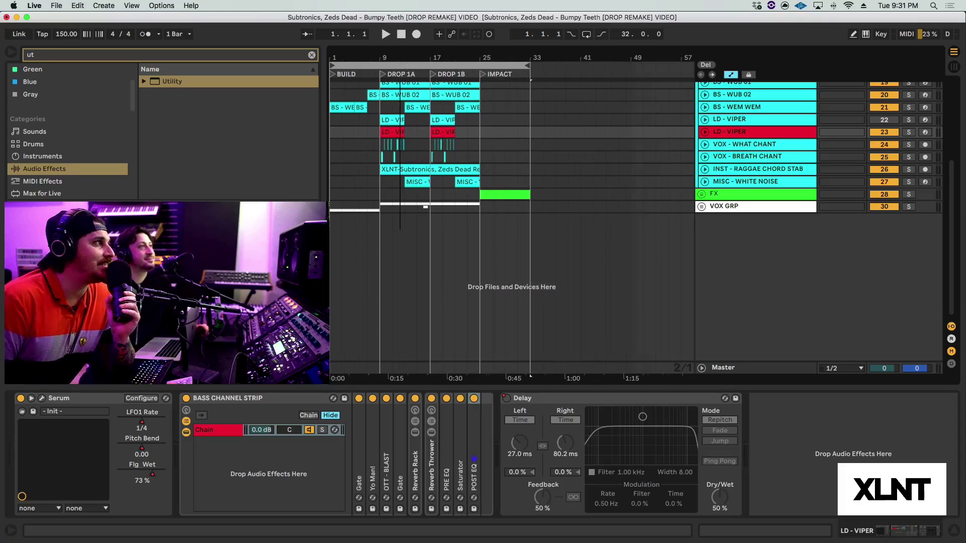
pyautogui.moveTo(414, 57); pyautogui.dragTo(400, 56)
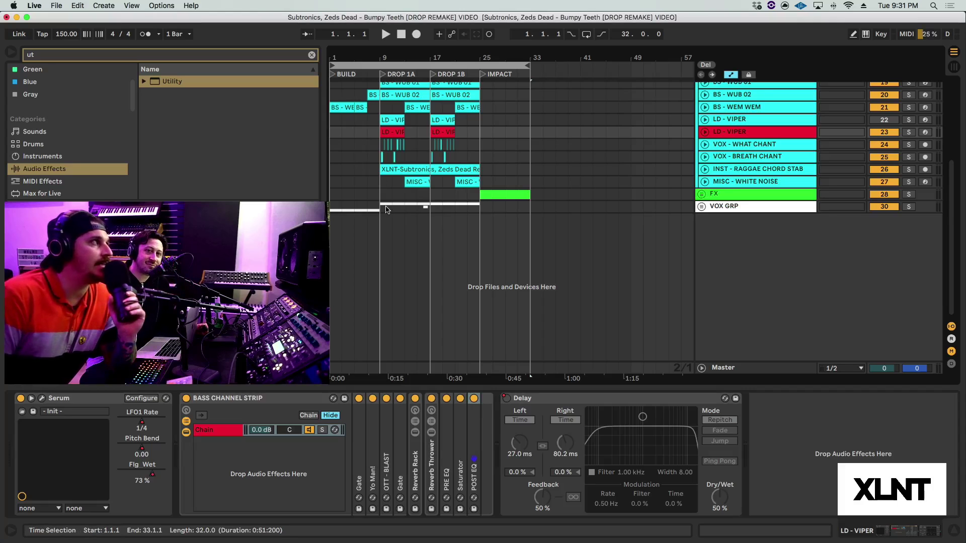
# Play the arrangement from bar 5 of the BUILD section.
pyautogui.click(355, 135)
pyautogui.press('space')
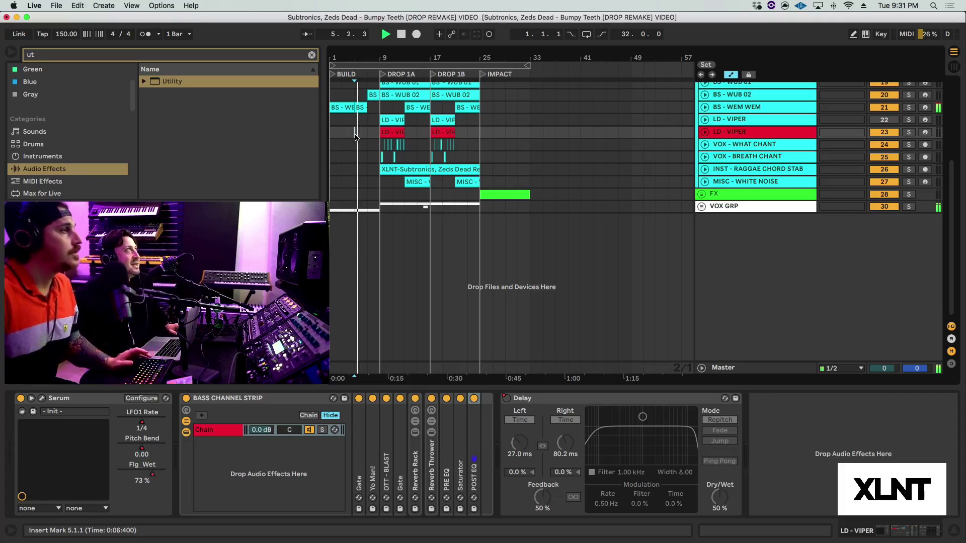